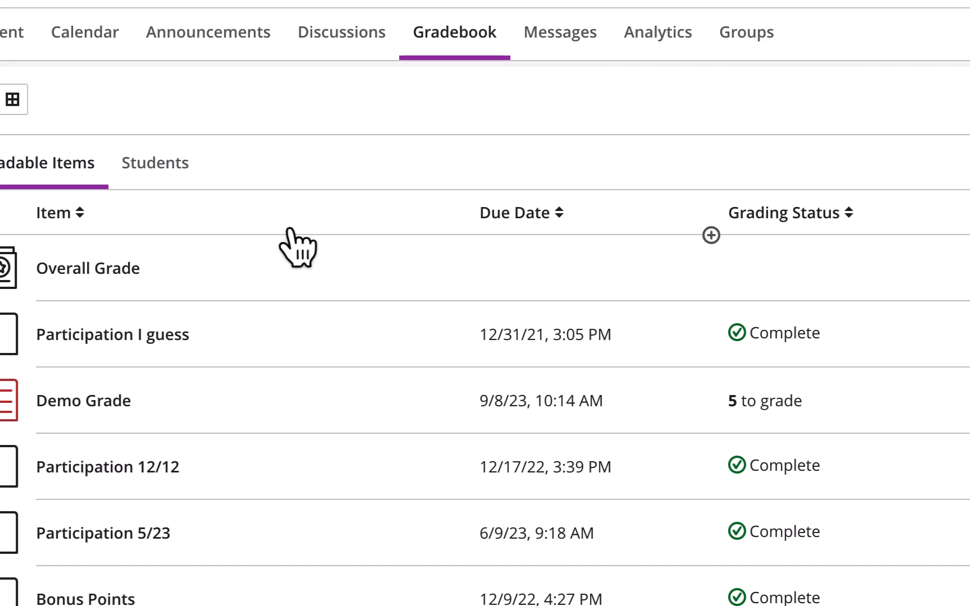
# Sort the gradable items by ascending grading status and check the submissions for Important Assignment
pyautogui.click(753, 233)
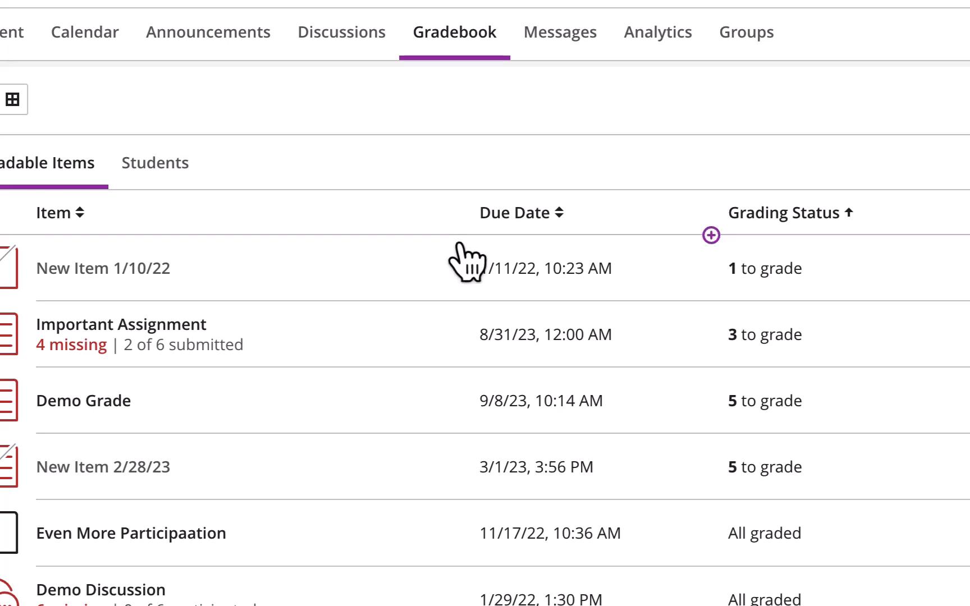
pyautogui.click(156, 323)
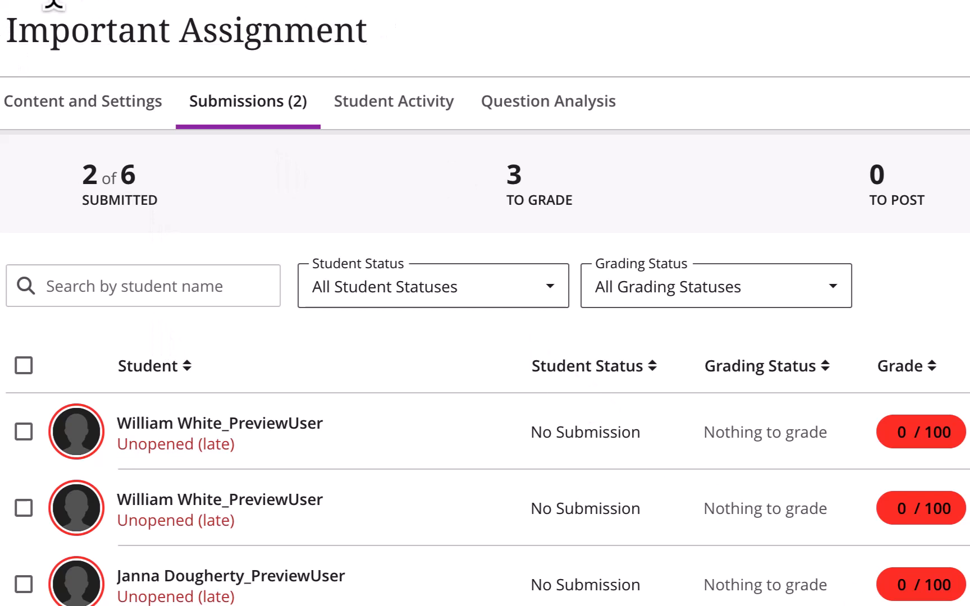
pyautogui.click(1, 23)
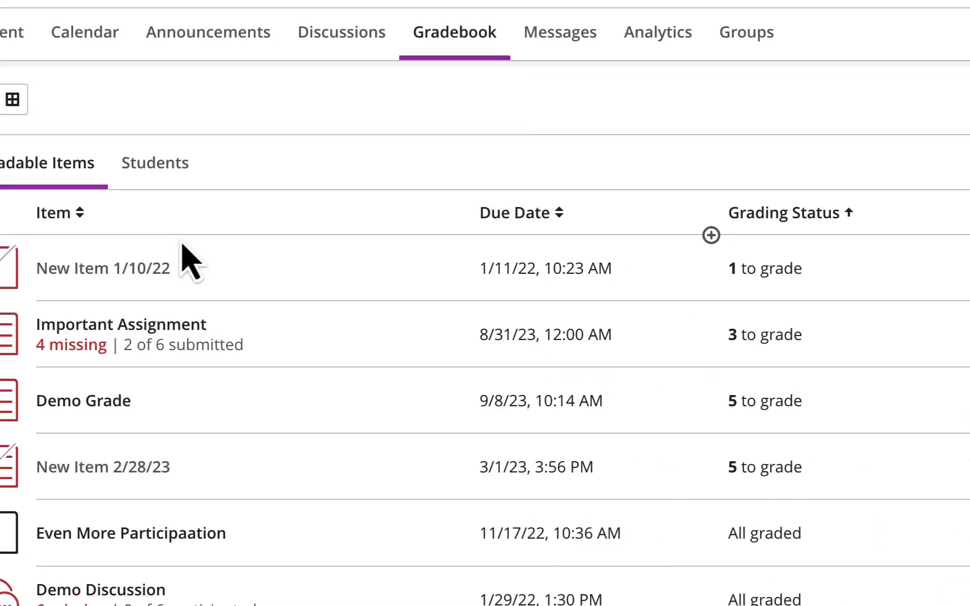
# Review the grades, progress and notes of the last student in the gradebook's student list, and close the record
pyautogui.click(174, 183)
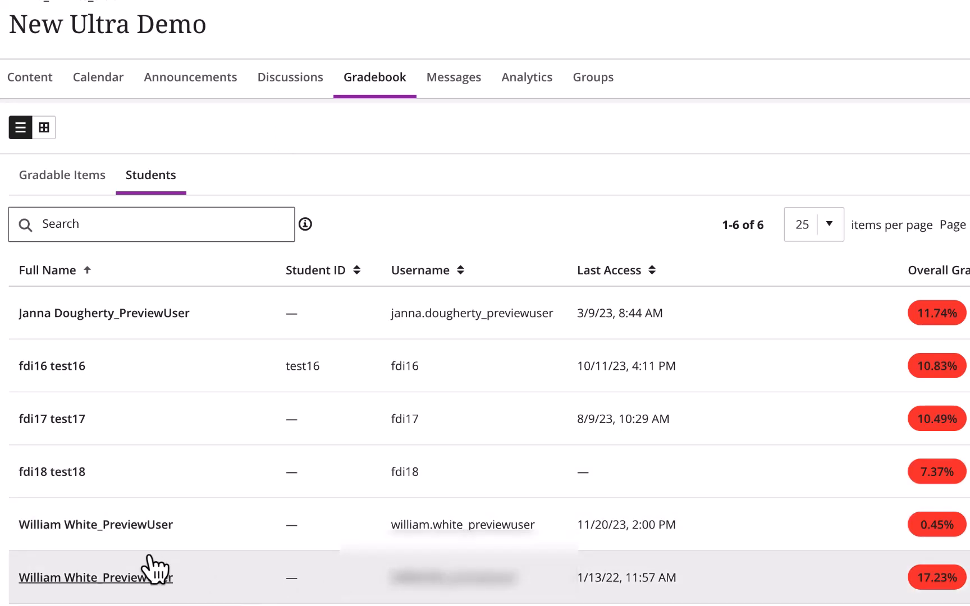
pyautogui.click(107, 584)
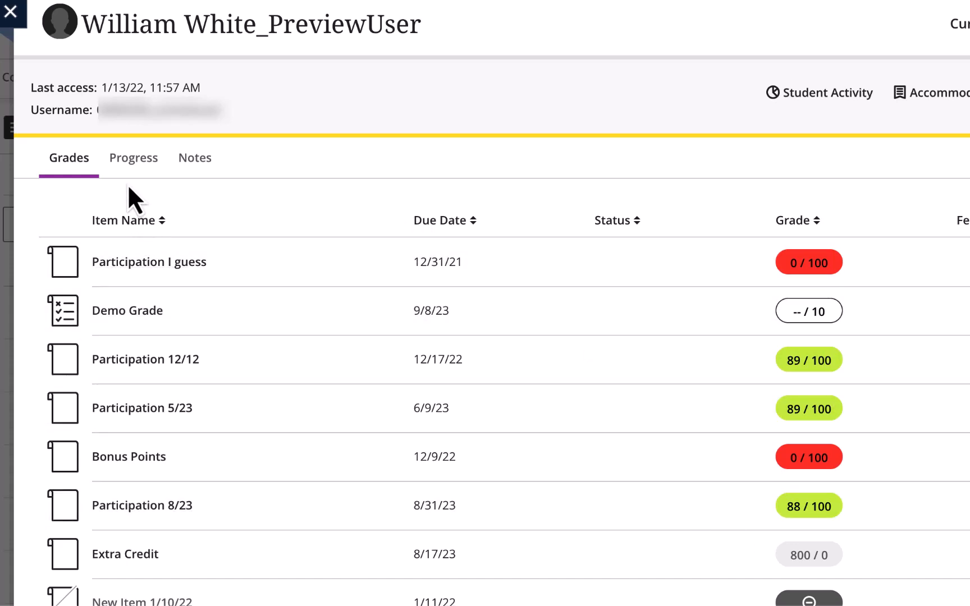
pyautogui.click(137, 179)
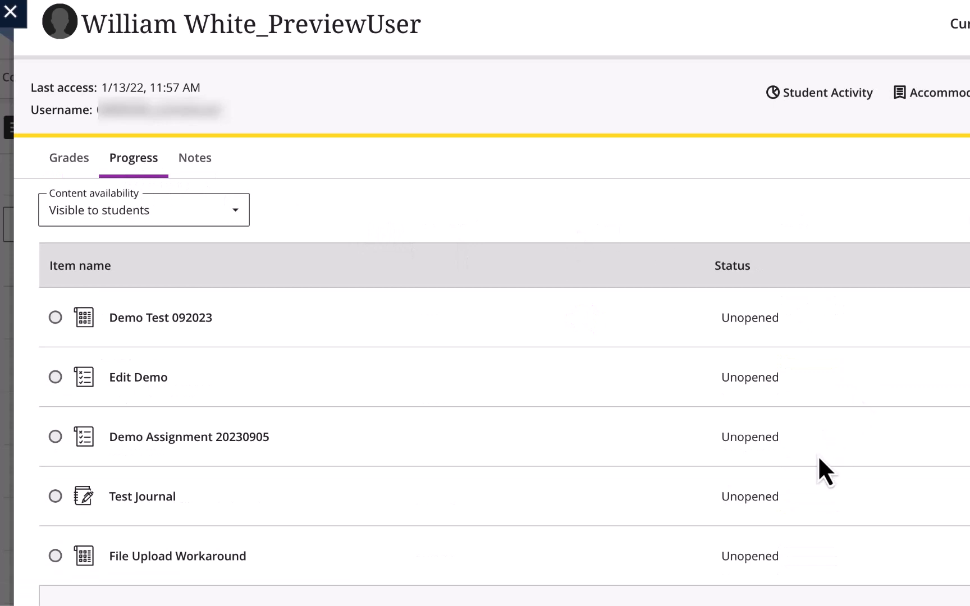
pyautogui.click(196, 163)
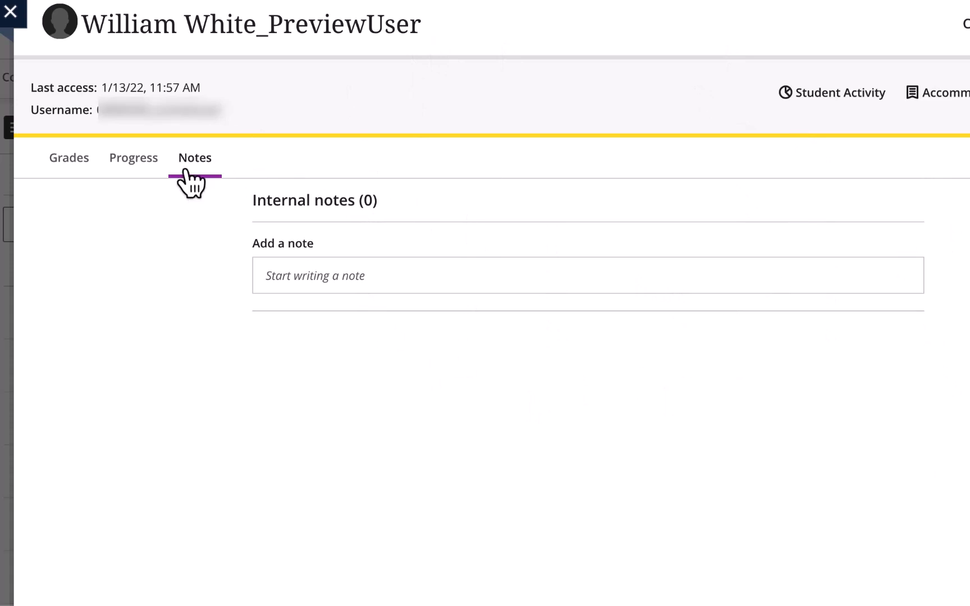
pyautogui.click(7, 14)
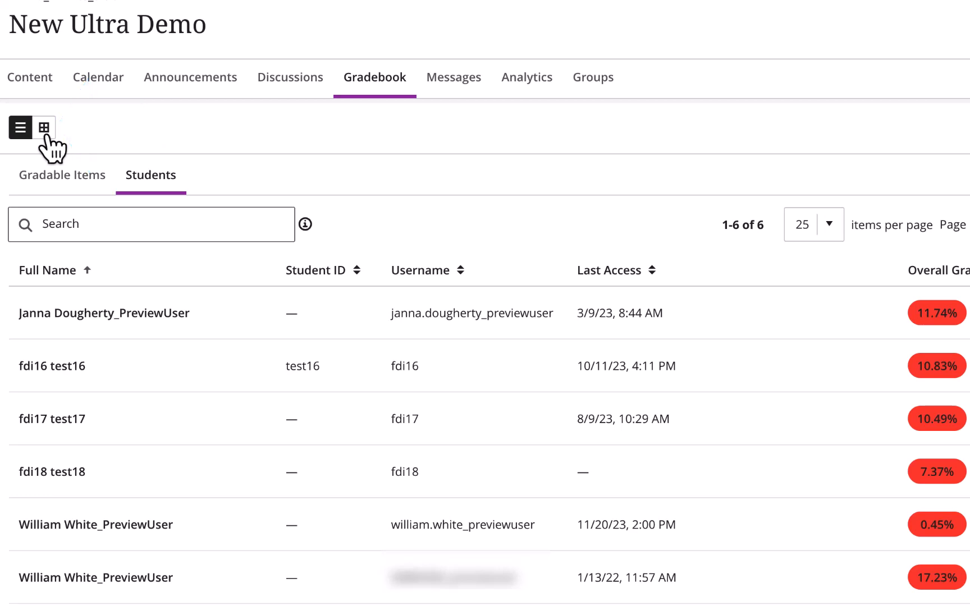
# Switch the gradebook to grid view and look through the item columns up to Demo Discussion
pyautogui.click(45, 130)
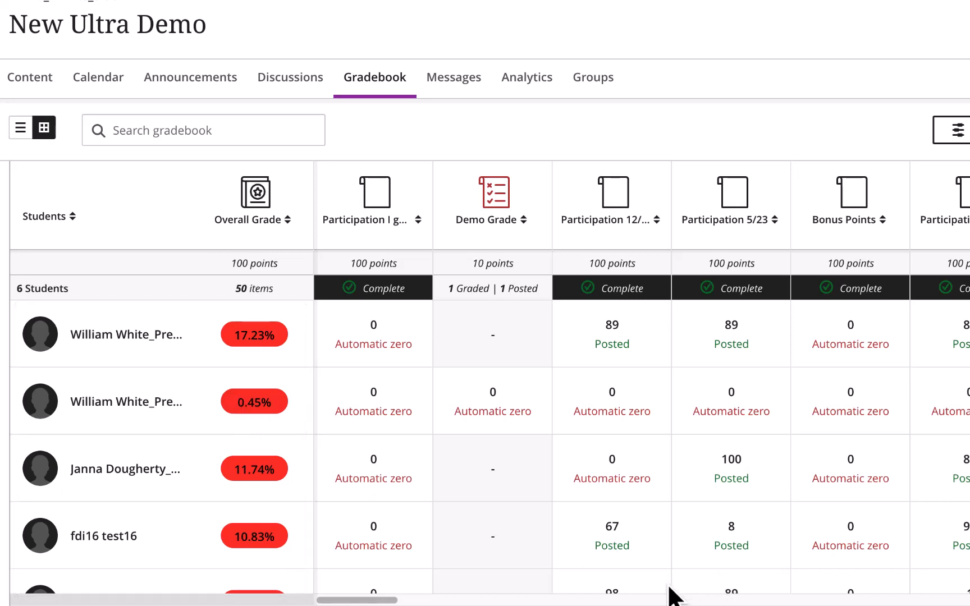
pyautogui.moveTo(364, 600); pyautogui.dragTo(510, 602)
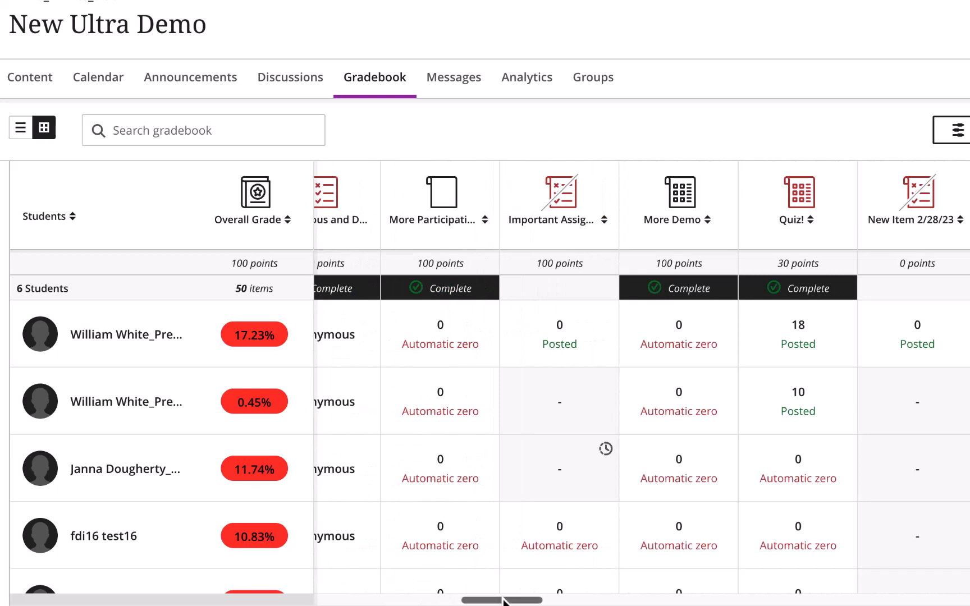
pyautogui.hscroll(6, 504, 602)
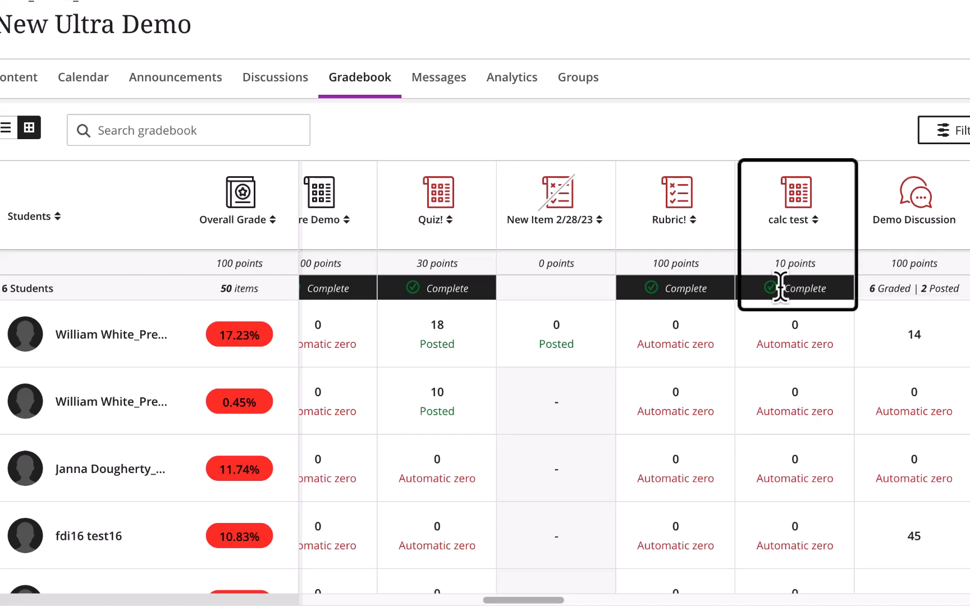
# Enter a grade of 8 for the second listed student under New Item 2/28/23
pyautogui.click(558, 407)
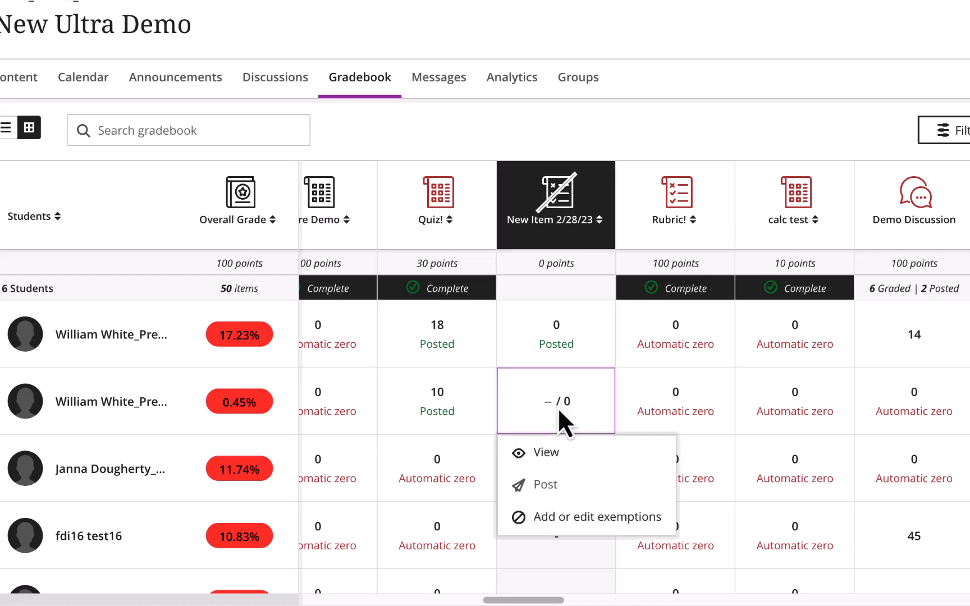
pyautogui.write('8')
pyautogui.press('Return')
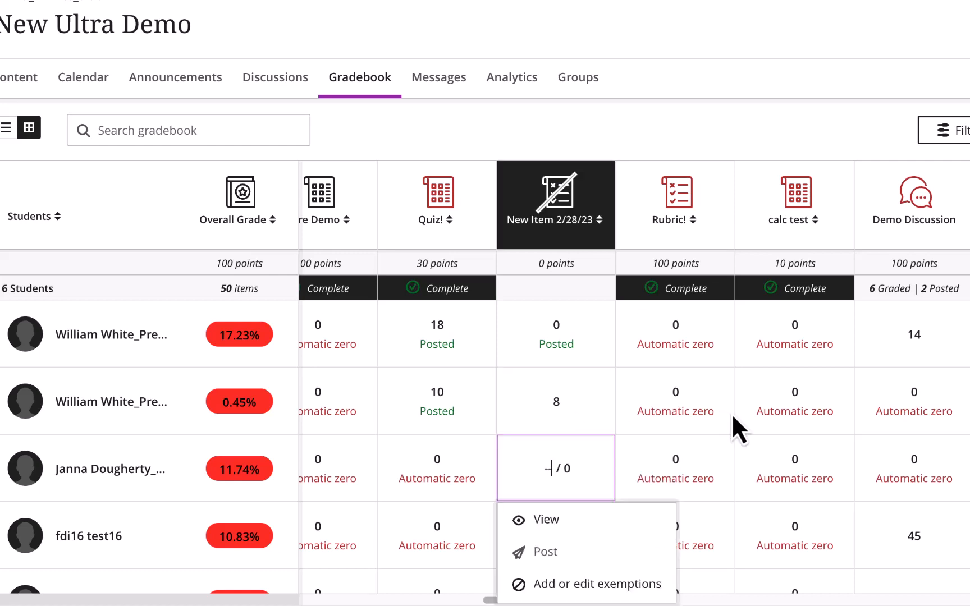
pyautogui.click(796, 132)
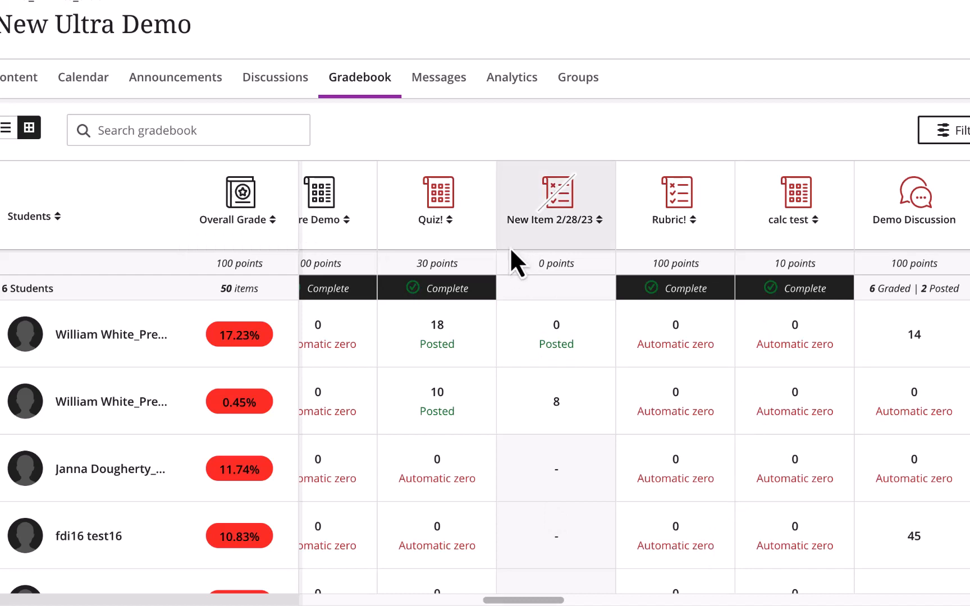
# Add a gradebook item named Participation between Quiz! and New Item 2/28/23, and make it visible to students
pyautogui.moveTo(498, 233)
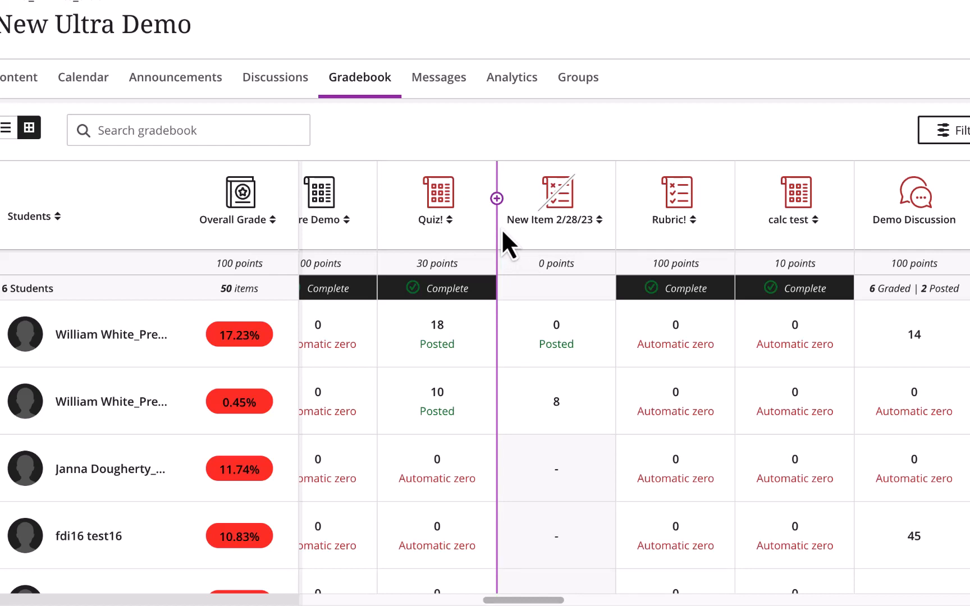
pyautogui.click(496, 199)
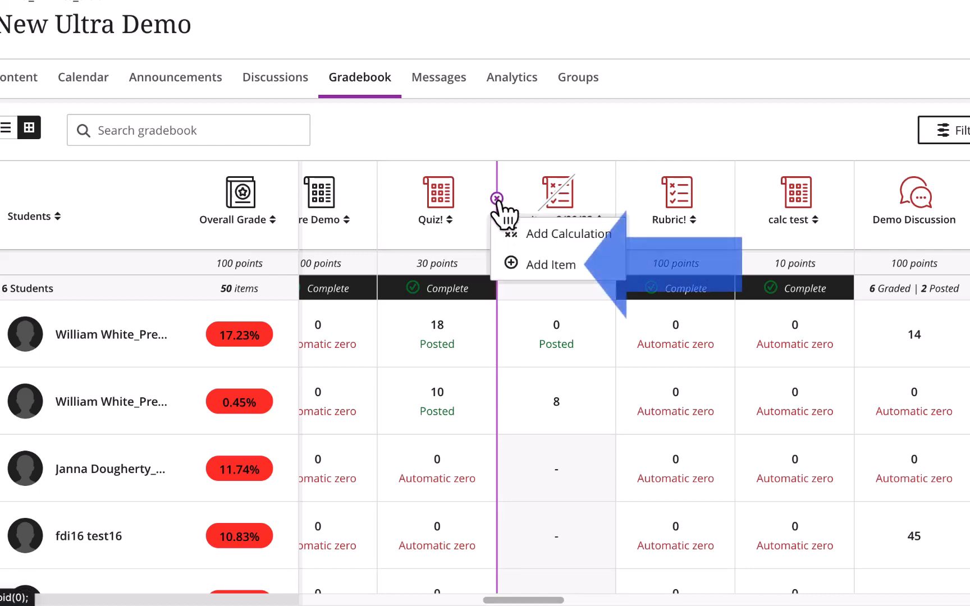
pyautogui.click(510, 269)
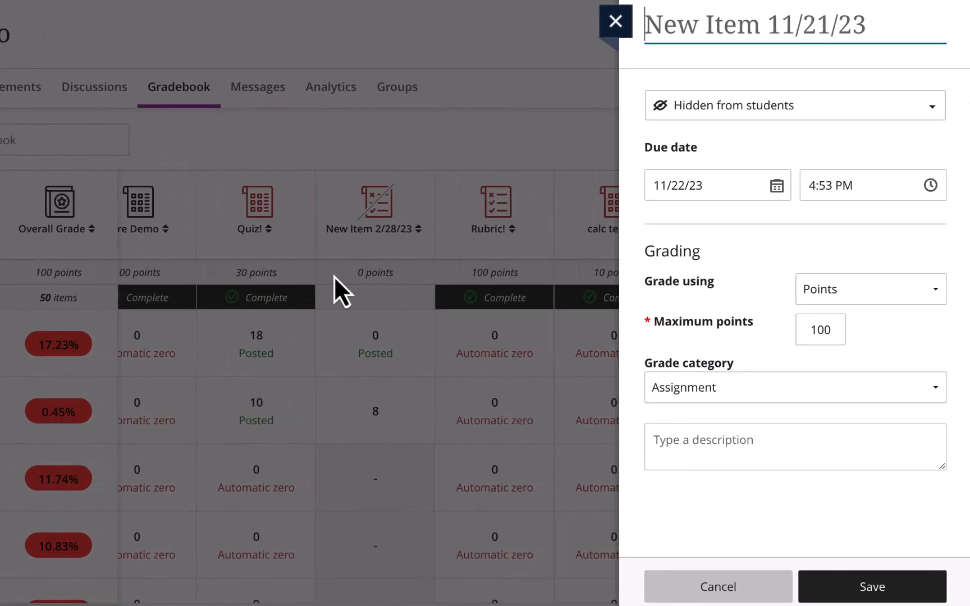
pyautogui.write('Participation')
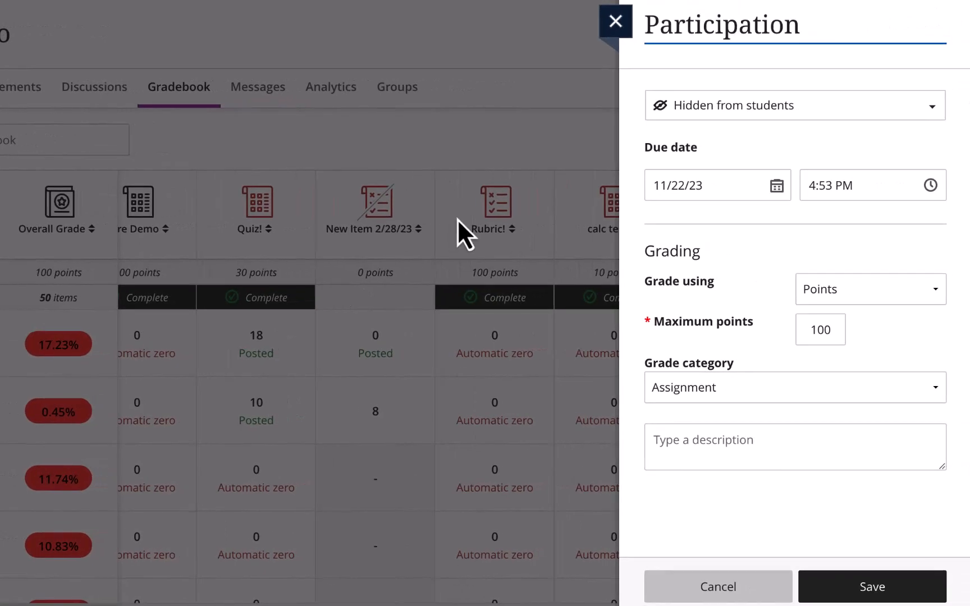
pyautogui.click(742, 119)
pyautogui.click(742, 147)
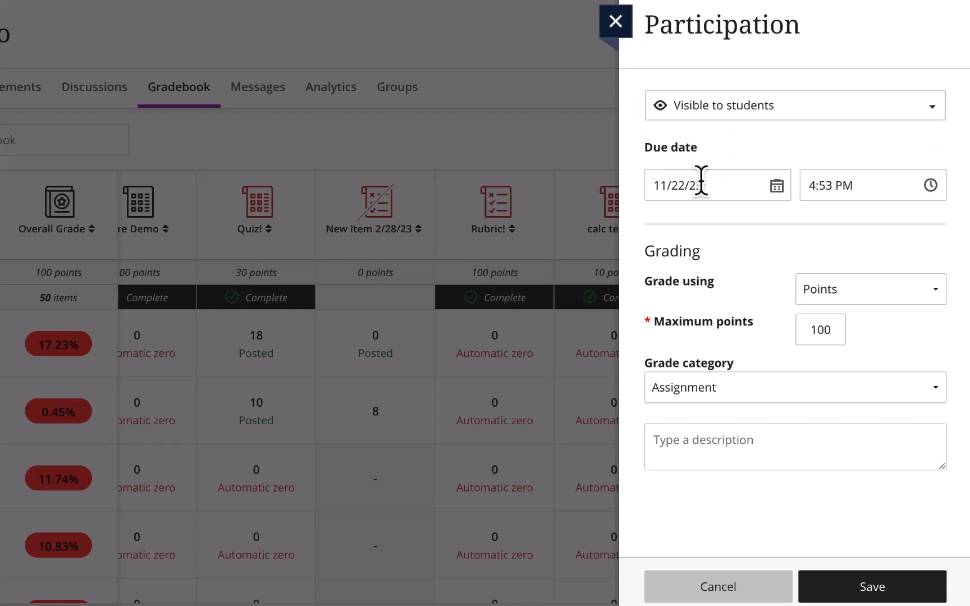
# Set the Participation item's due date to 1/1/24
pyautogui.click(777, 185)
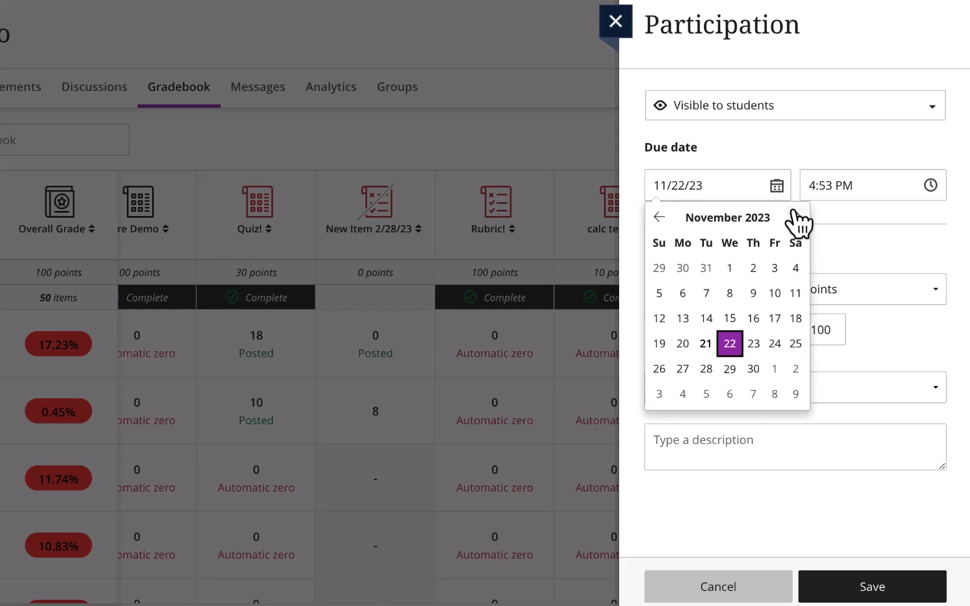
pyautogui.click(795, 217)
pyautogui.click(795, 217)
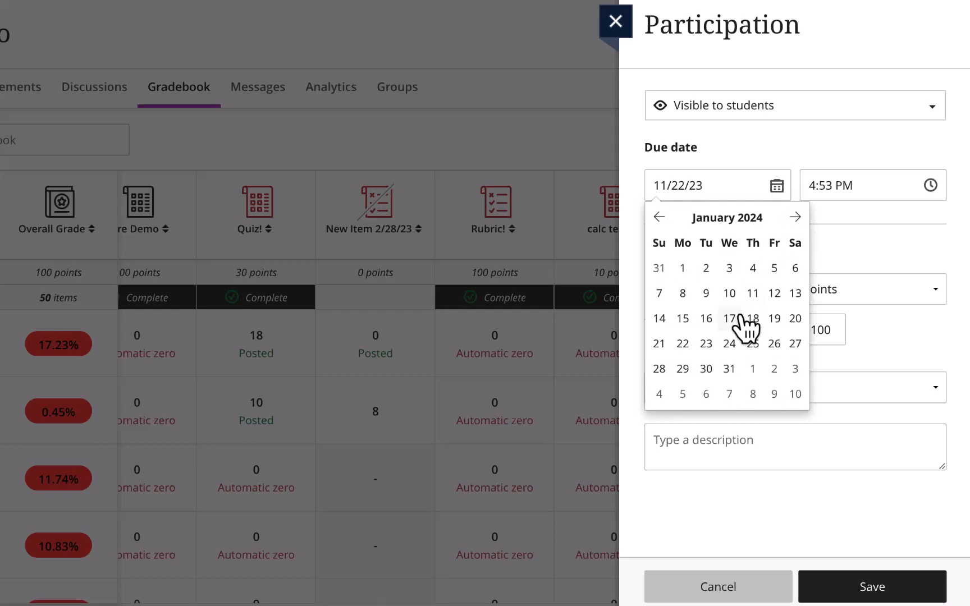
pyautogui.click(691, 269)
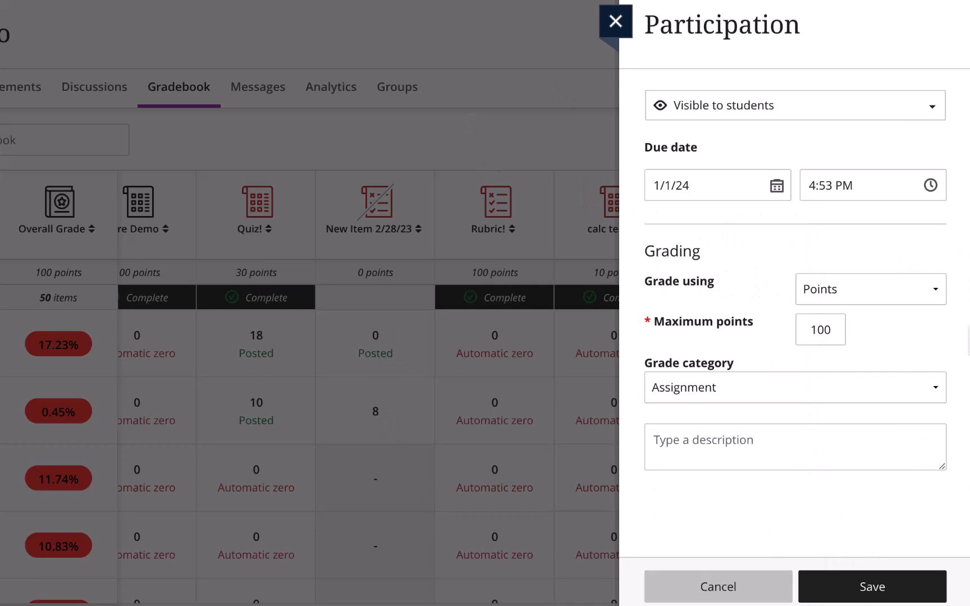
# Review the grading and category choices, keep Points and Assignment, and save the Participation item
pyautogui.click(848, 299)
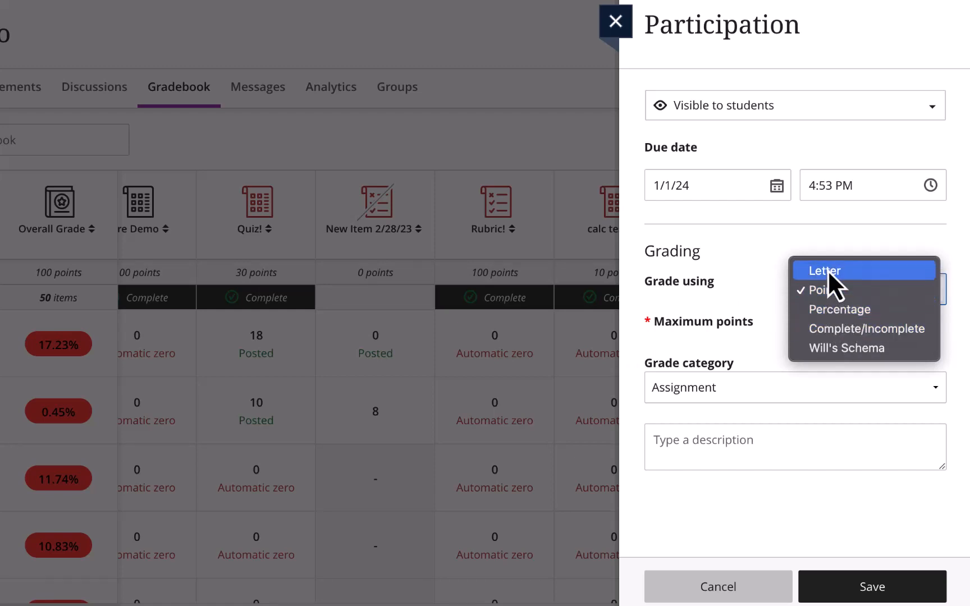
pyautogui.click(758, 258)
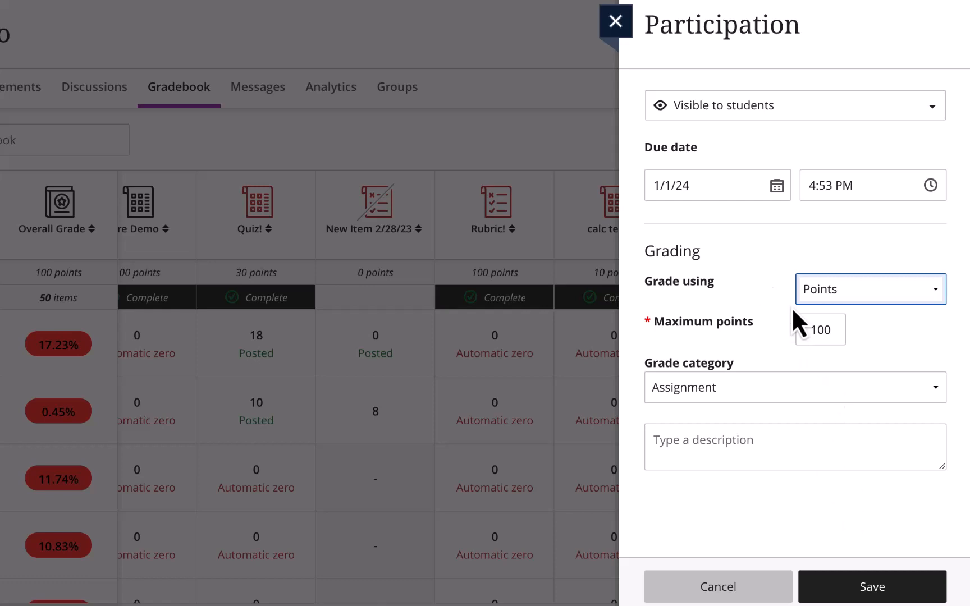
pyautogui.click(760, 401)
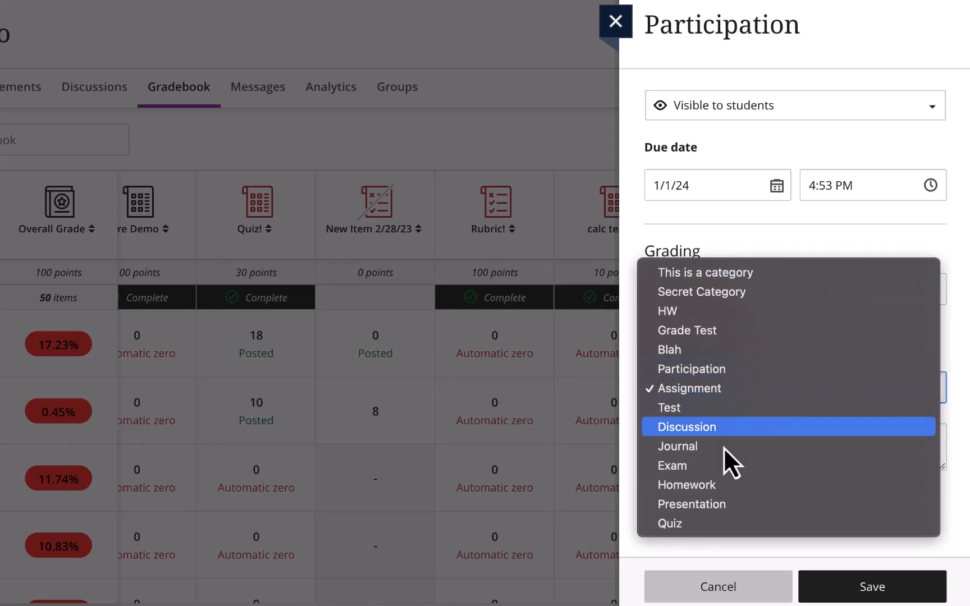
pyautogui.click(966, 363)
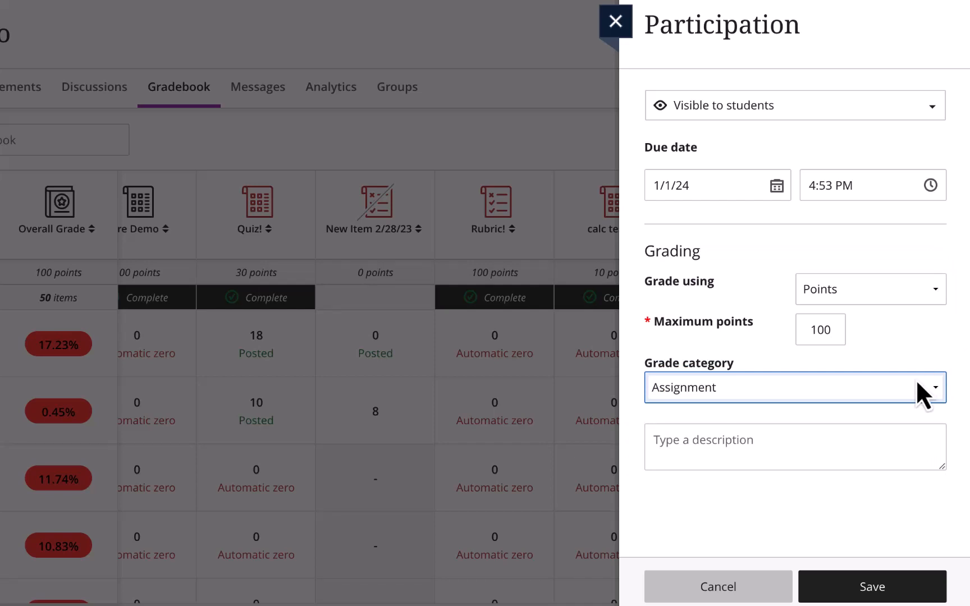
pyautogui.click(861, 588)
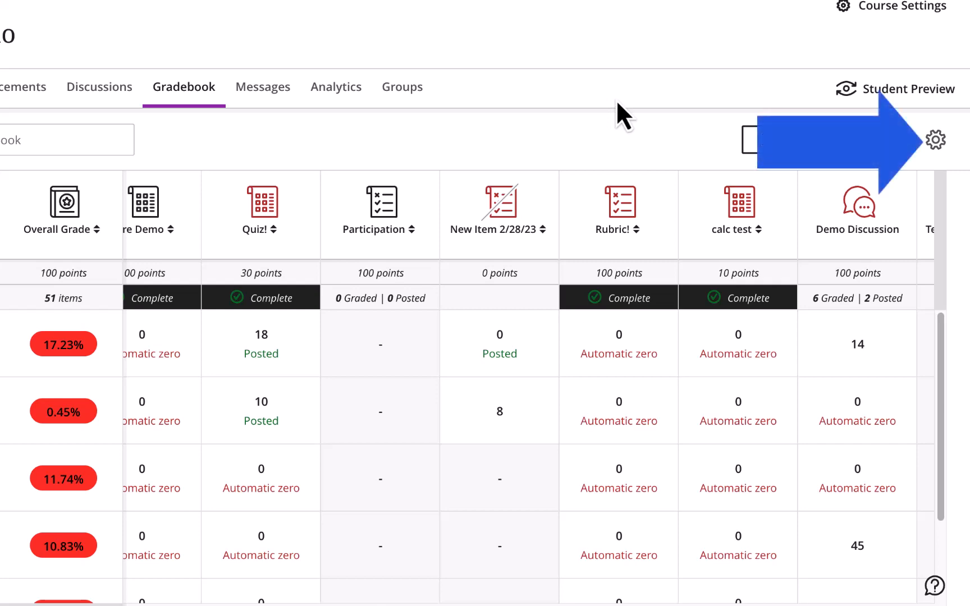
# Add a grade category named Demo Category in the gradebook settings
pyautogui.click(938, 144)
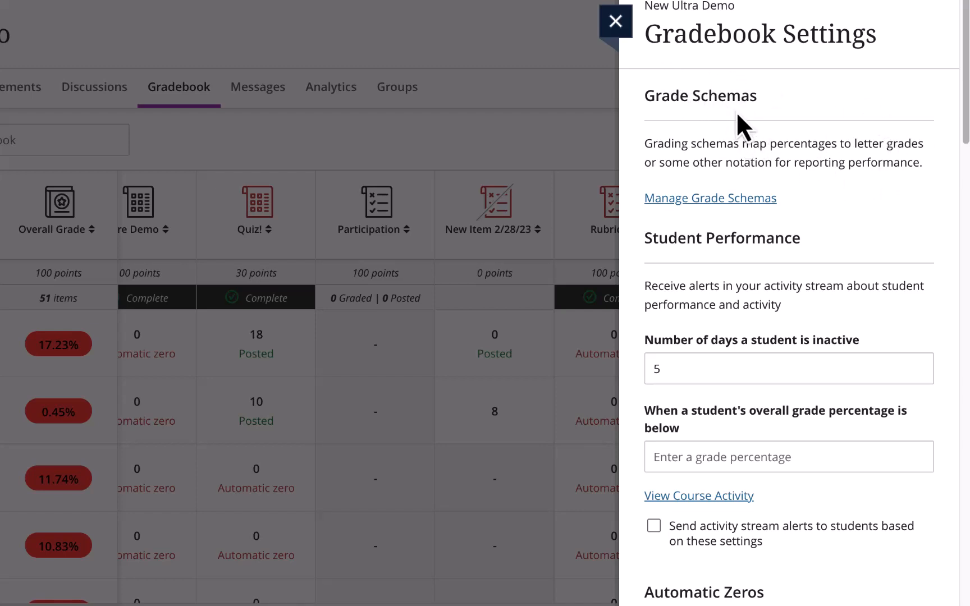
pyautogui.scroll(-2, 776, 125)
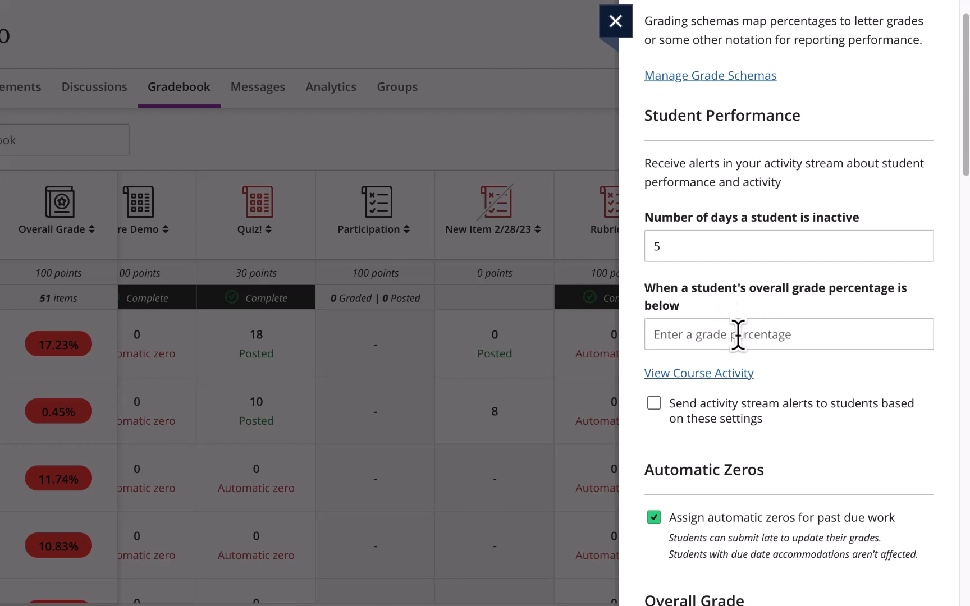
pyautogui.scroll(-2, 754, 266)
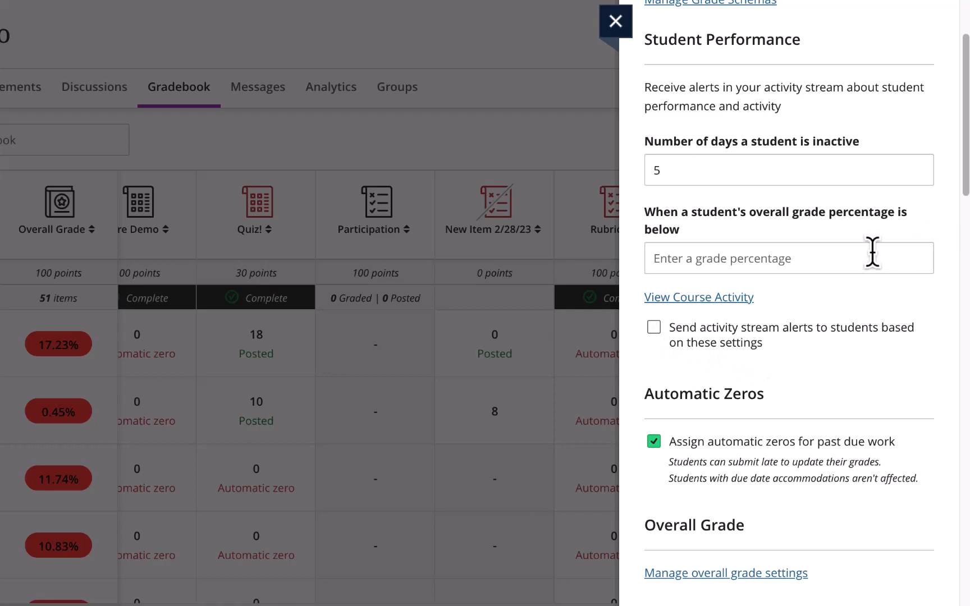
pyautogui.scroll(-5, 871, 253)
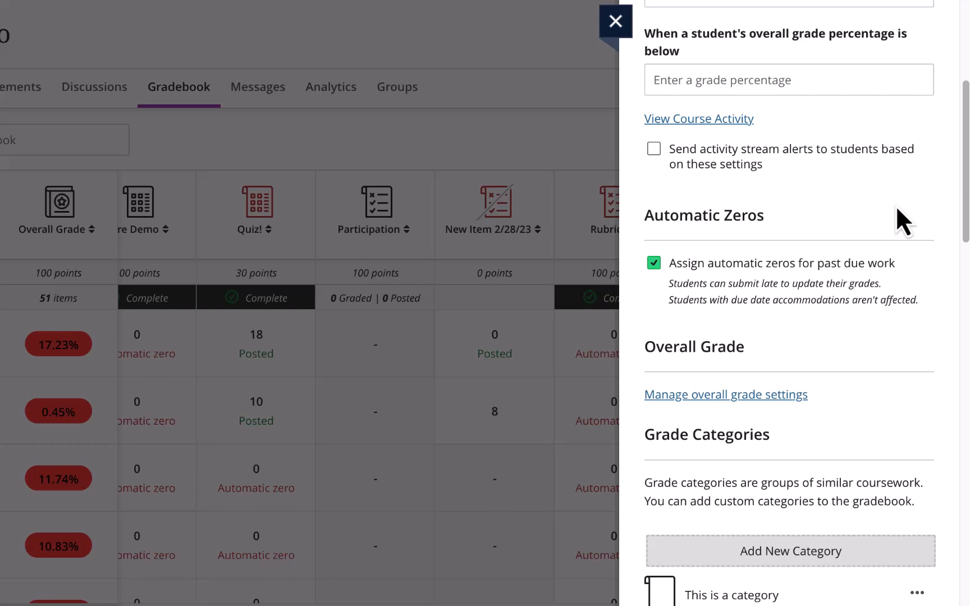
pyautogui.scroll(-4, 921, 202)
pyautogui.scroll(-3, 918, 189)
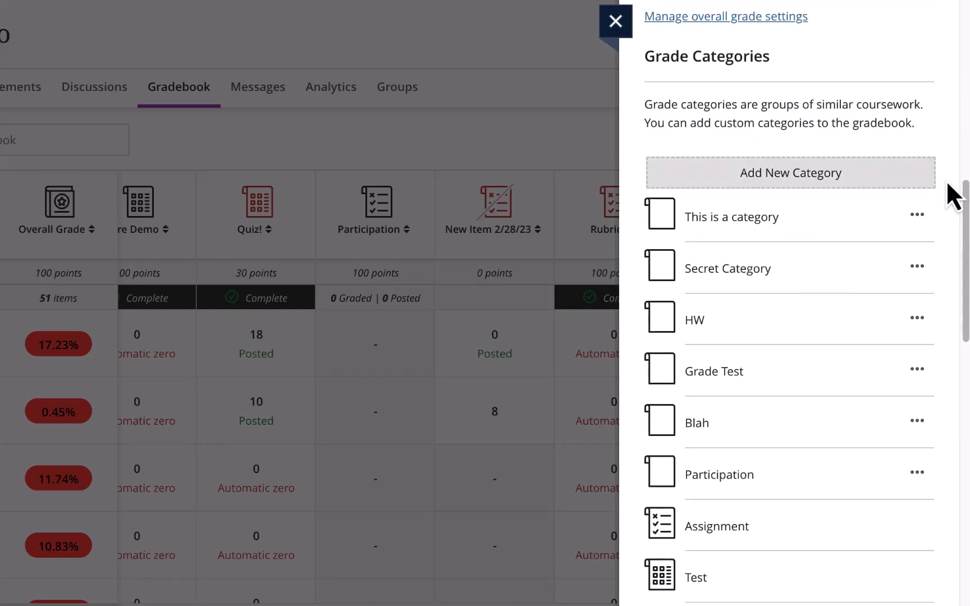
pyautogui.click(852, 186)
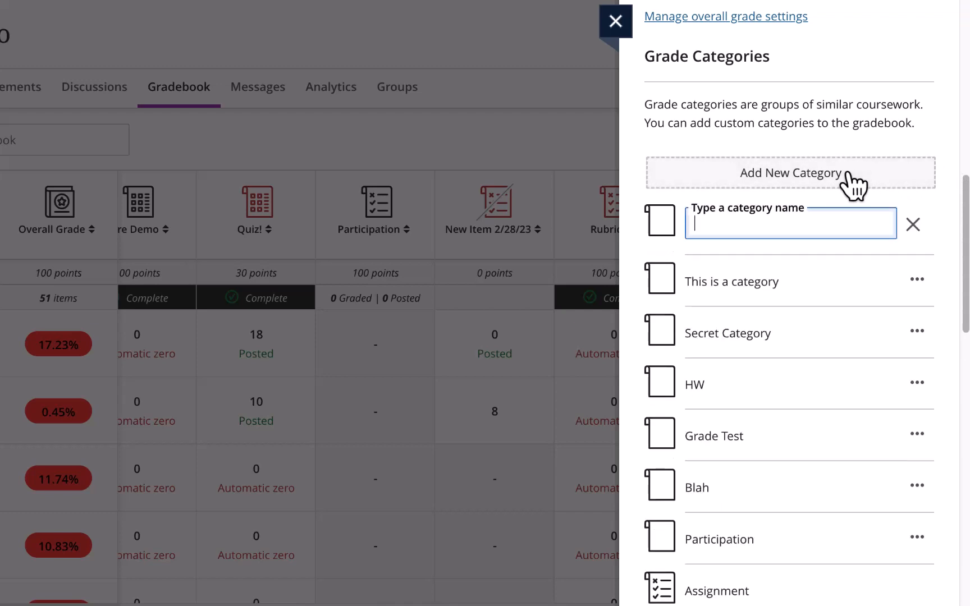
pyautogui.write('Demo Category')
pyautogui.press('Return')
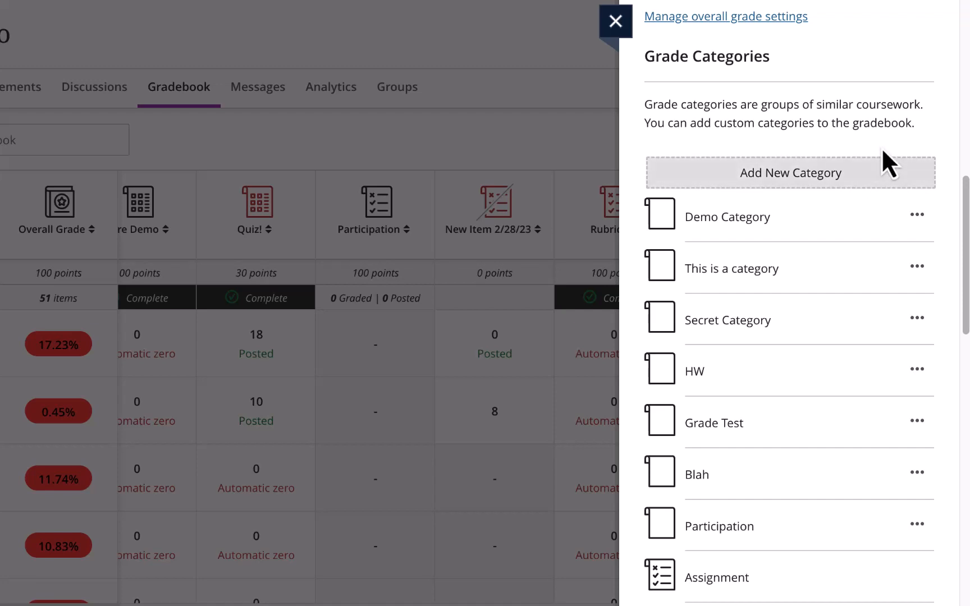
# Delete the grade category named Demo Category and confirm its permanent removal
pyautogui.click(917, 215)
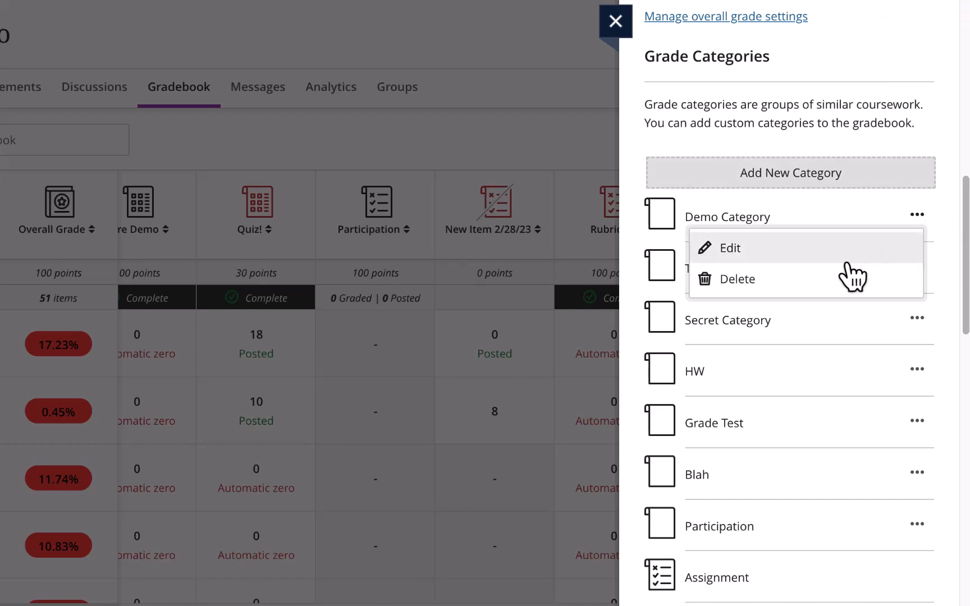
pyautogui.click(831, 275)
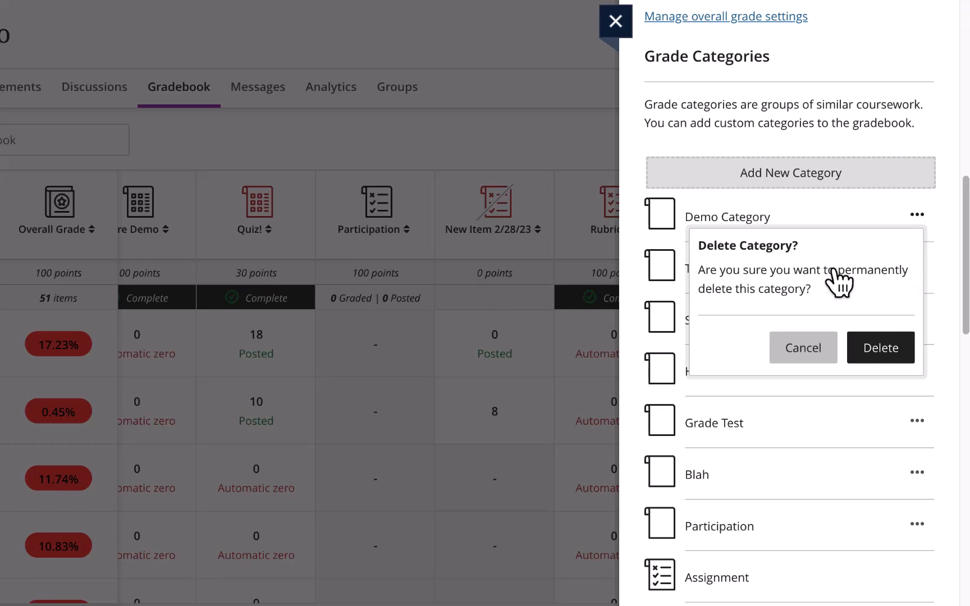
pyautogui.click(869, 346)
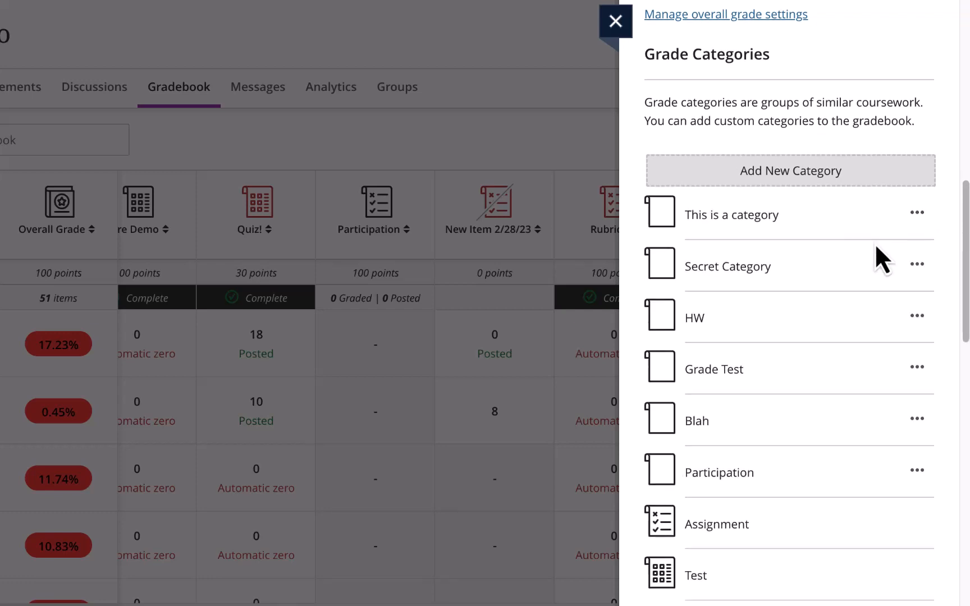
# Review the remaining grade categories and the course rubrics, and close the gradebook settings
pyautogui.scroll(-8, 876, 247)
pyautogui.scroll(-3, 882, 259)
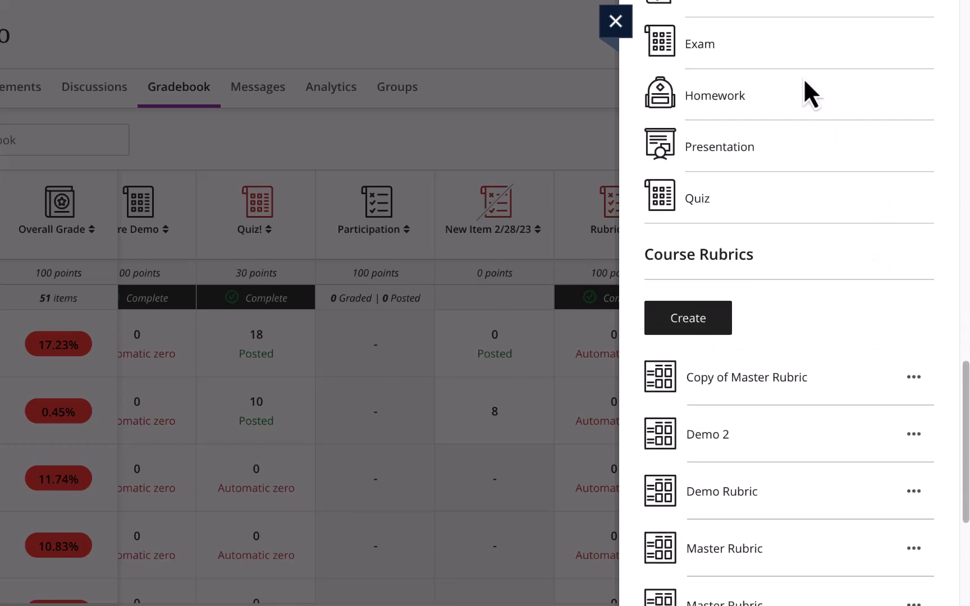
pyautogui.click(617, 25)
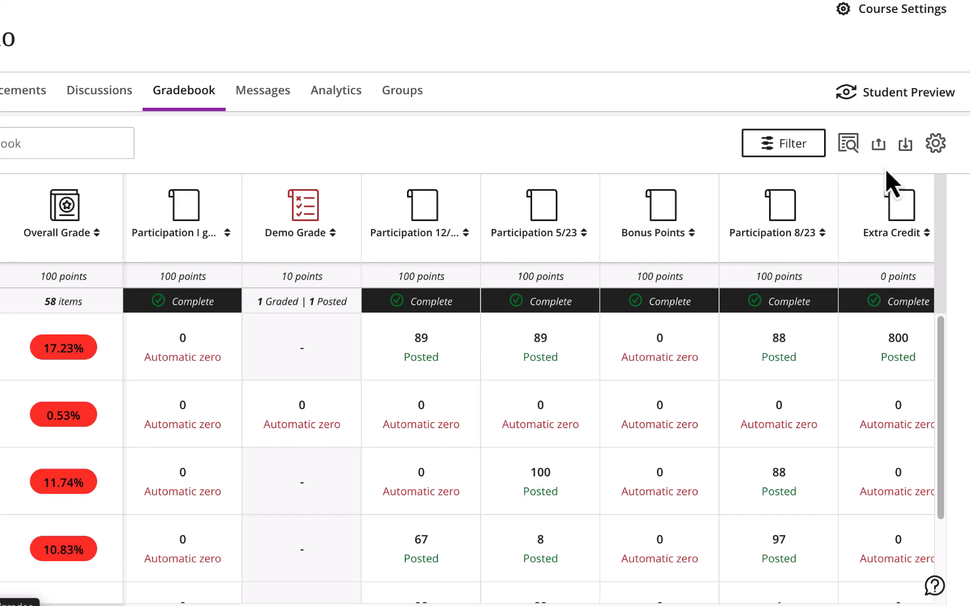
# View the overall grade settings through the gradebook settings, and return to the gradebook grid
pyautogui.click(937, 145)
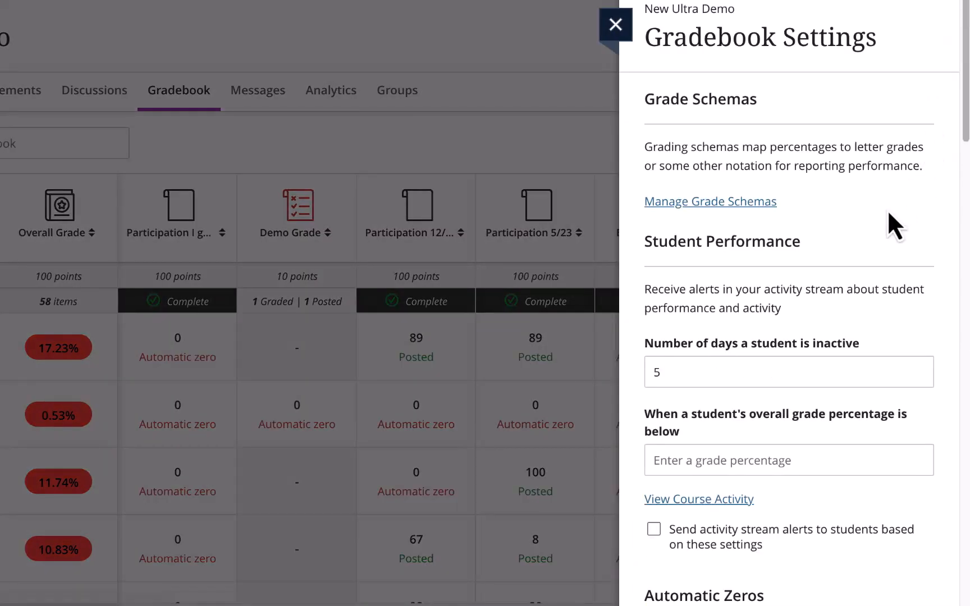
pyautogui.scroll(-5, 887, 209)
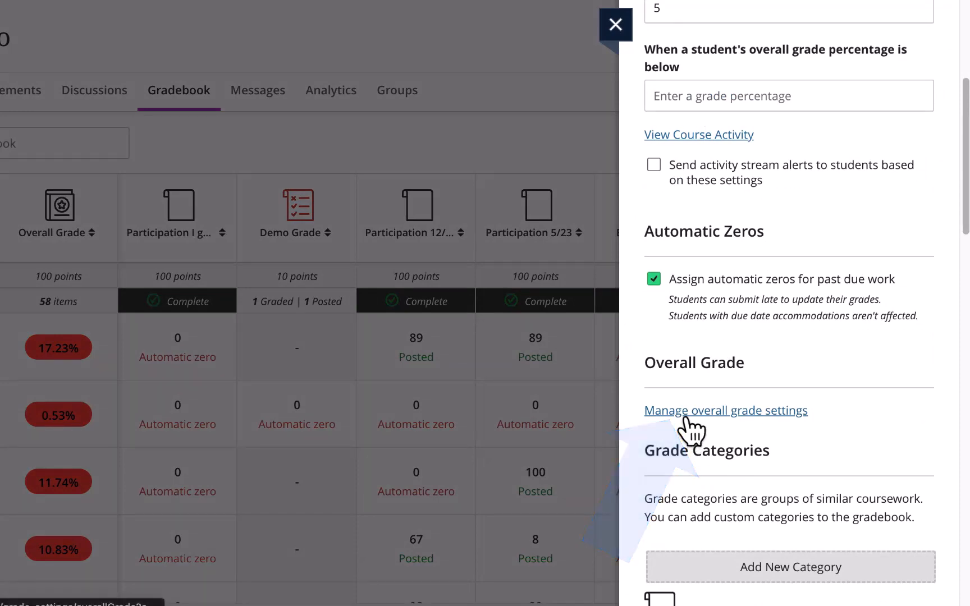
pyautogui.click(685, 418)
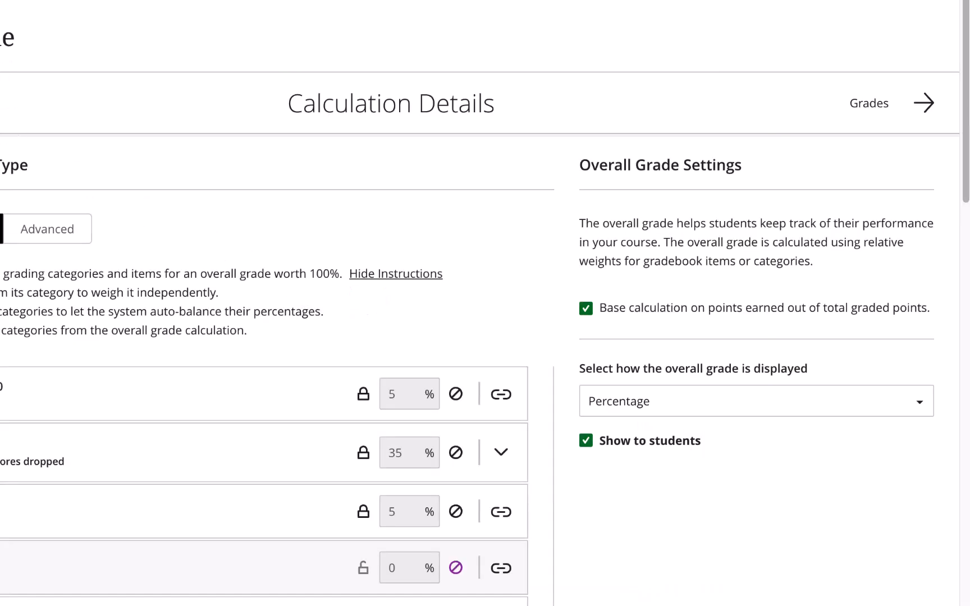
pyautogui.click(0, 24)
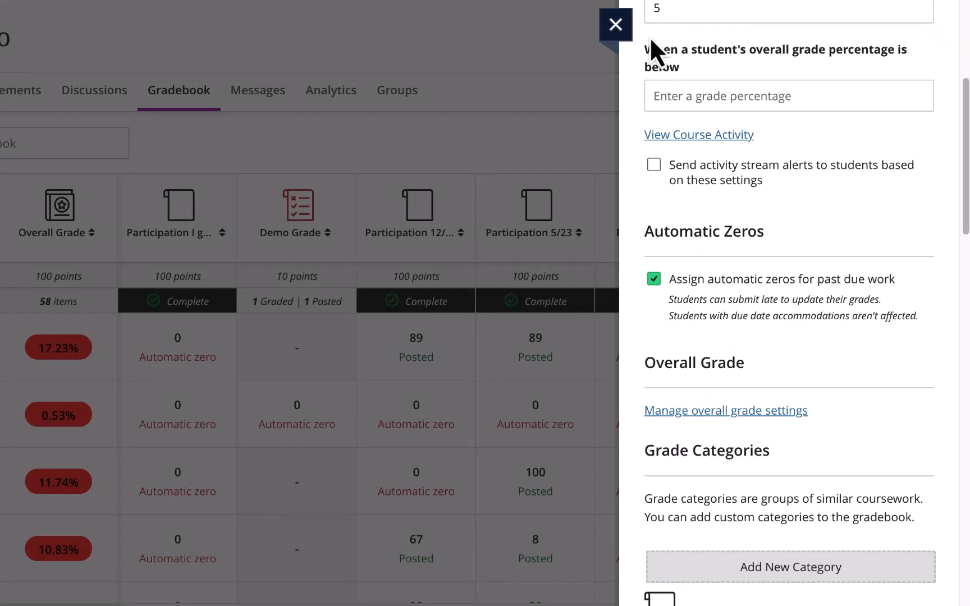
pyautogui.click(616, 25)
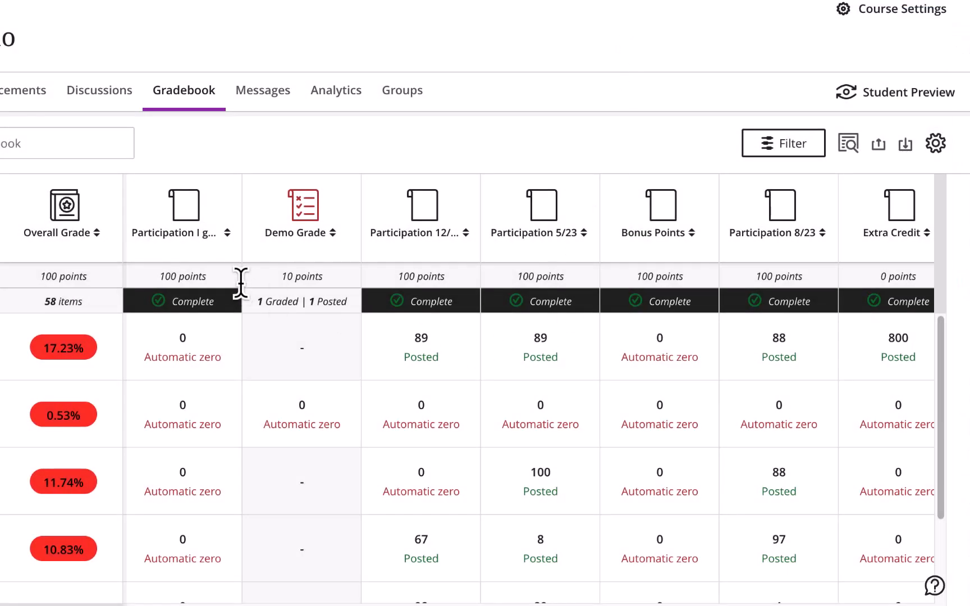
# Open the Overall Grade column for editing and set its calculation type to Points
pyautogui.click(71, 229)
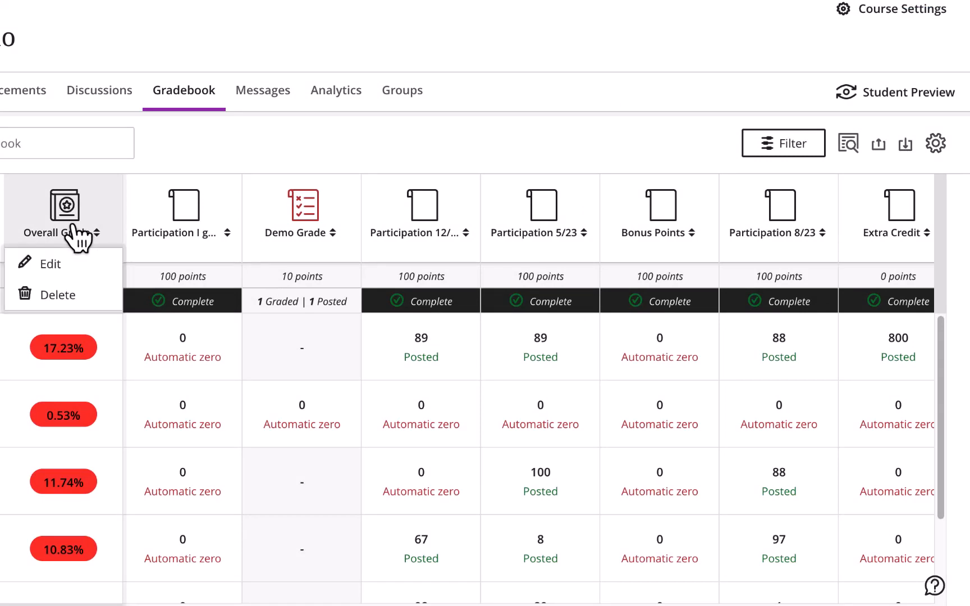
pyautogui.click(67, 259)
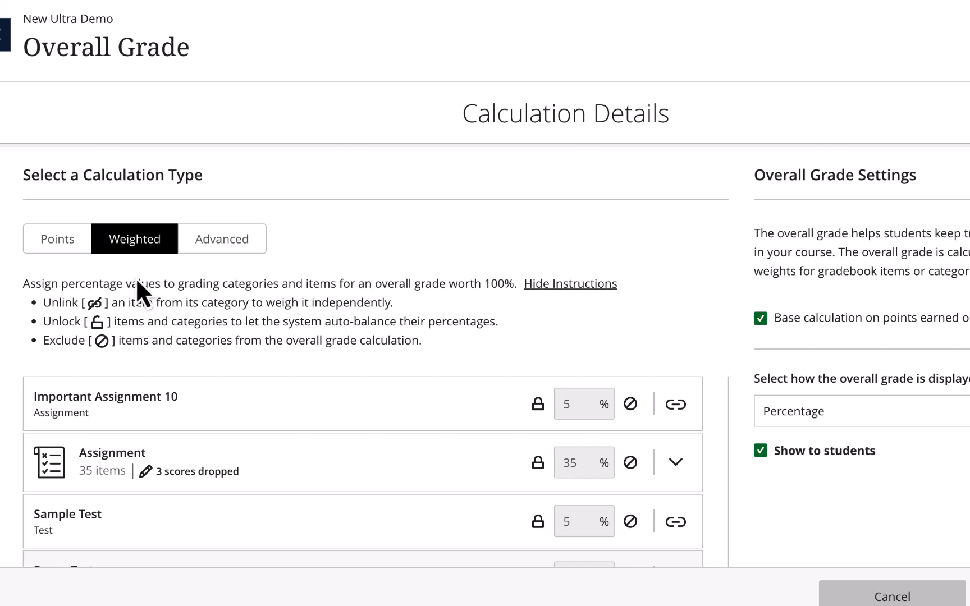
pyautogui.click(67, 247)
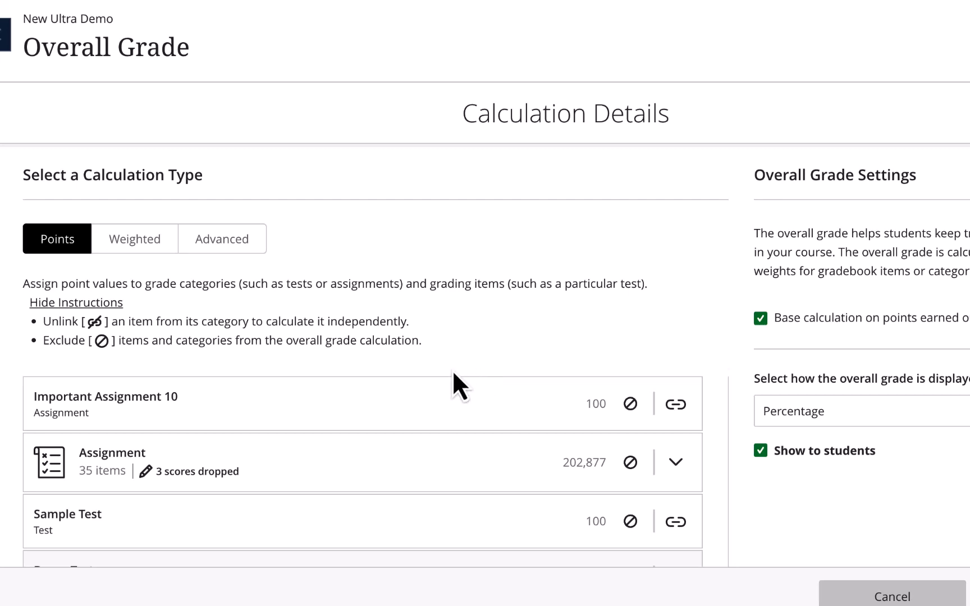
# Examine the point values of the grade categories and the individual items inside the Assignment category
pyautogui.scroll(-1, 455, 371)
pyautogui.scroll(-10, 455, 366)
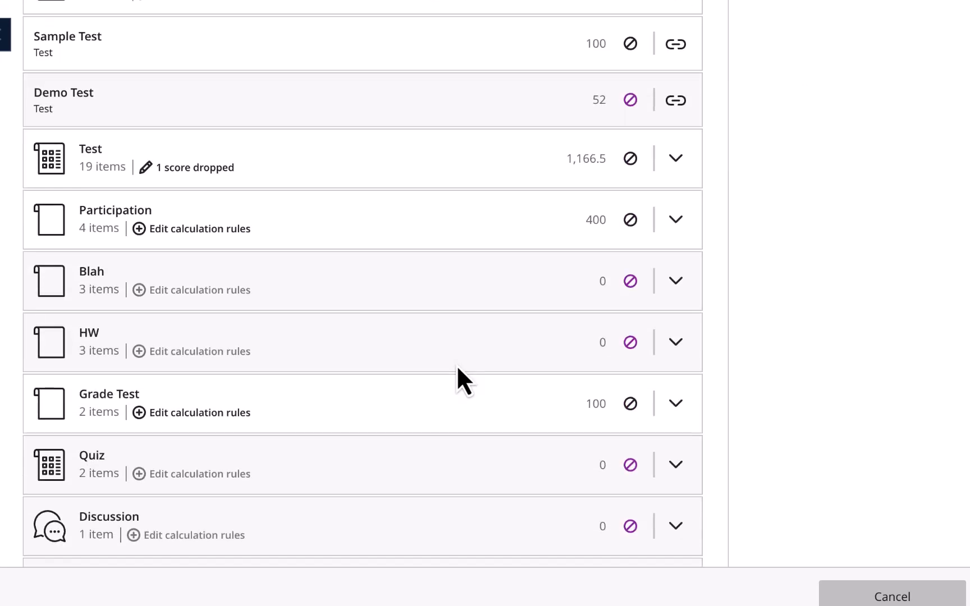
pyautogui.scroll(5, 453, 370)
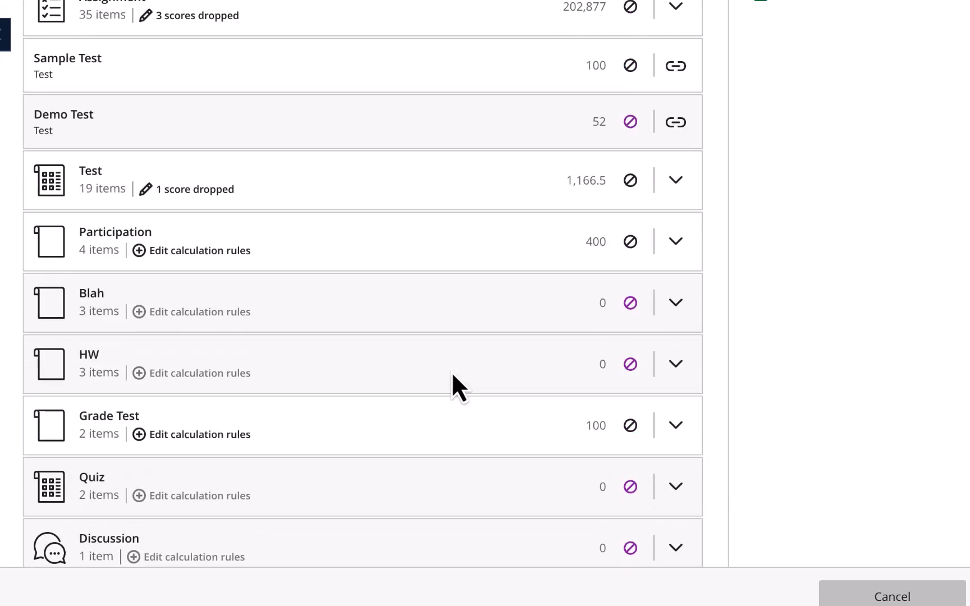
pyautogui.scroll(6, 355, 453)
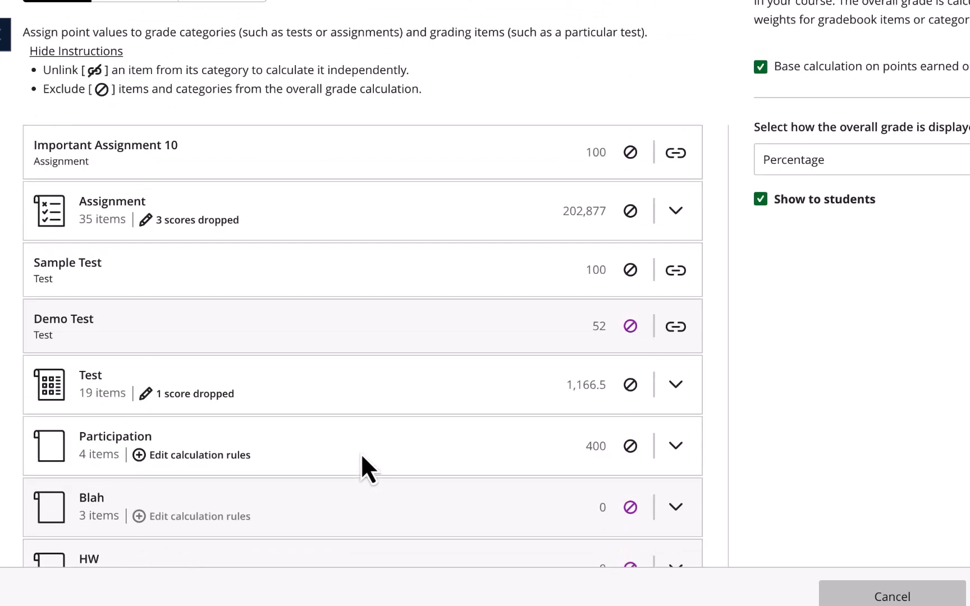
pyautogui.click(676, 211)
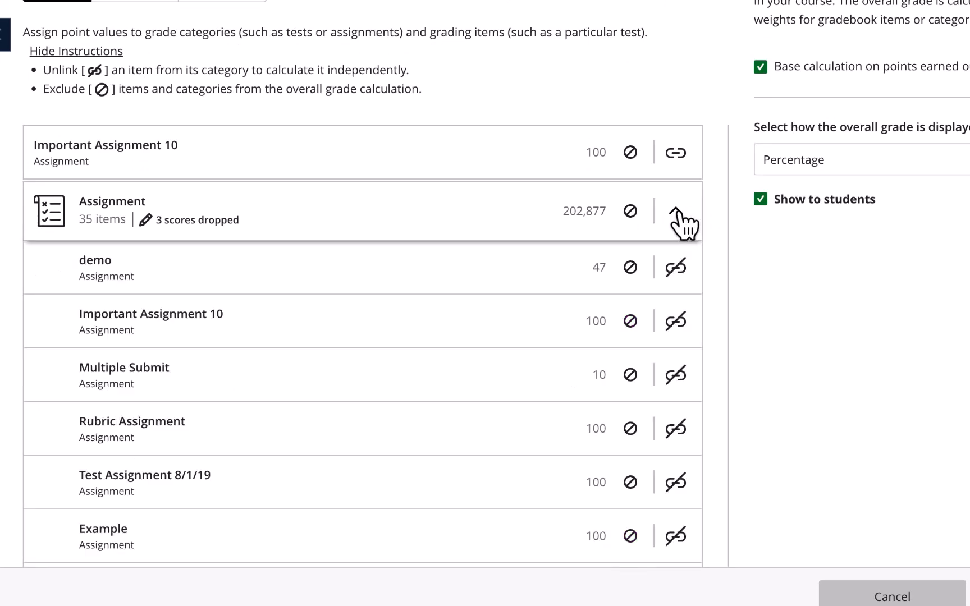
pyautogui.scroll(-4, 309, 300)
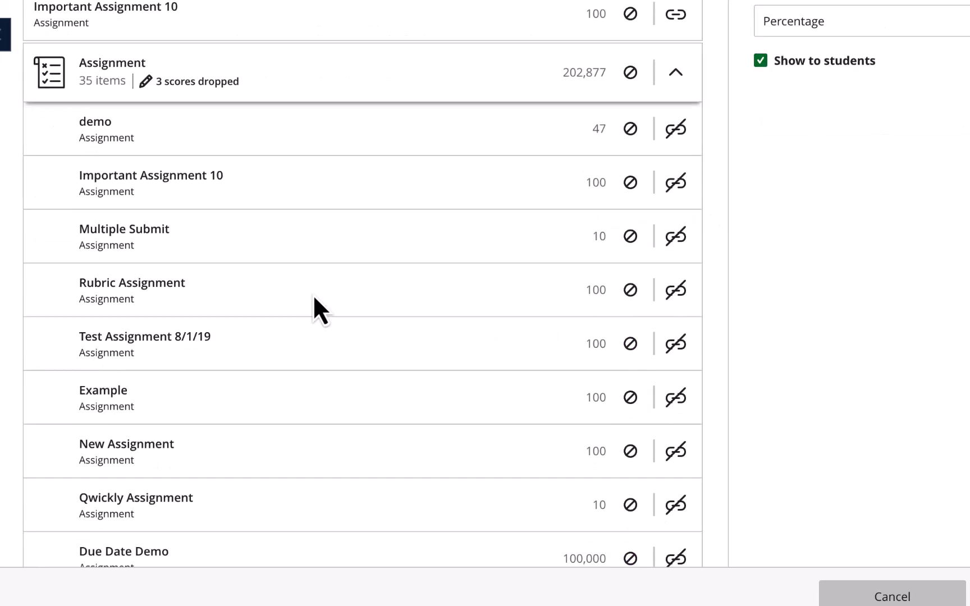
pyautogui.scroll(-10, 315, 298)
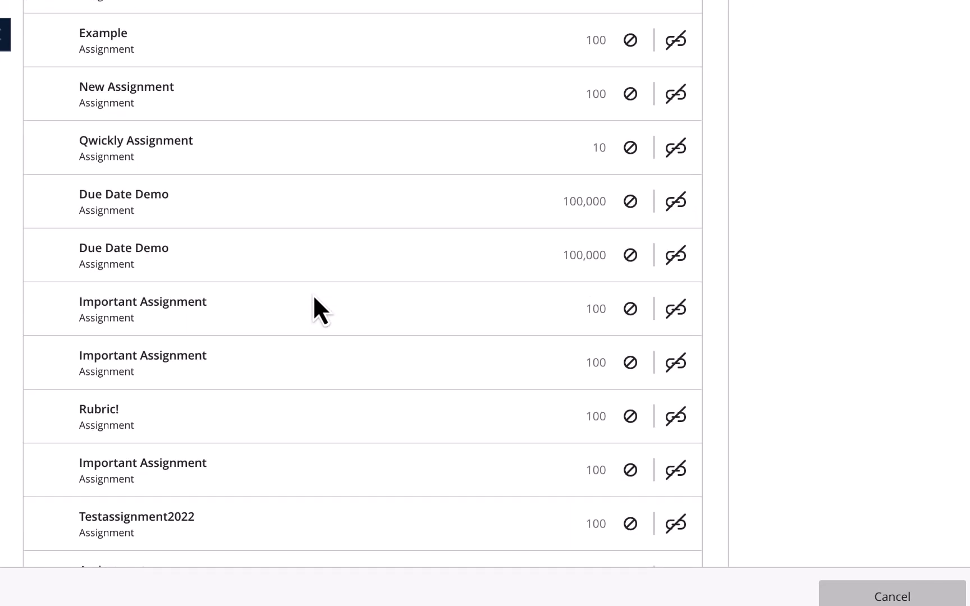
pyautogui.scroll(15, 315, 298)
pyautogui.scroll(-3, 326, 314)
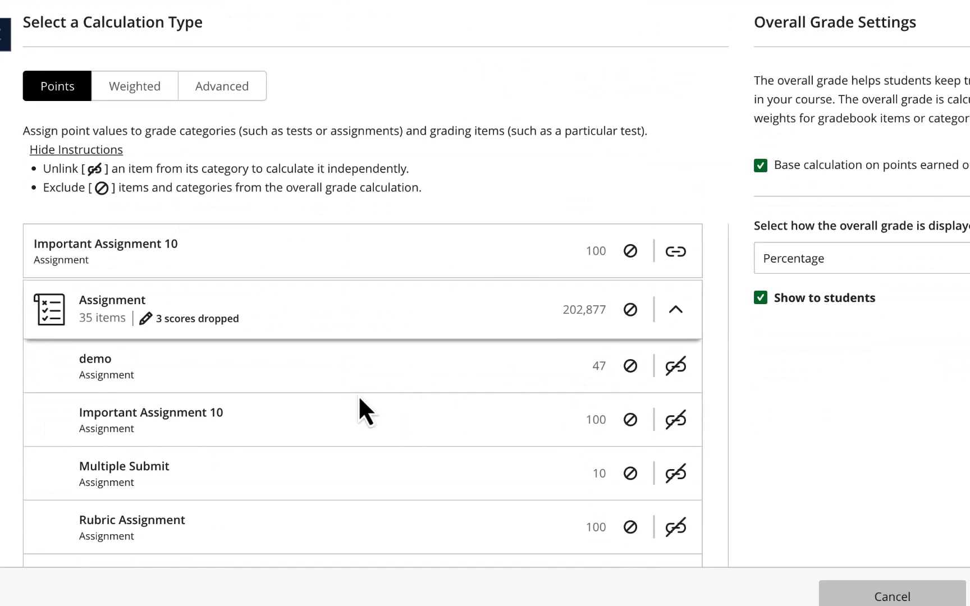
pyautogui.scroll(-1, 357, 394)
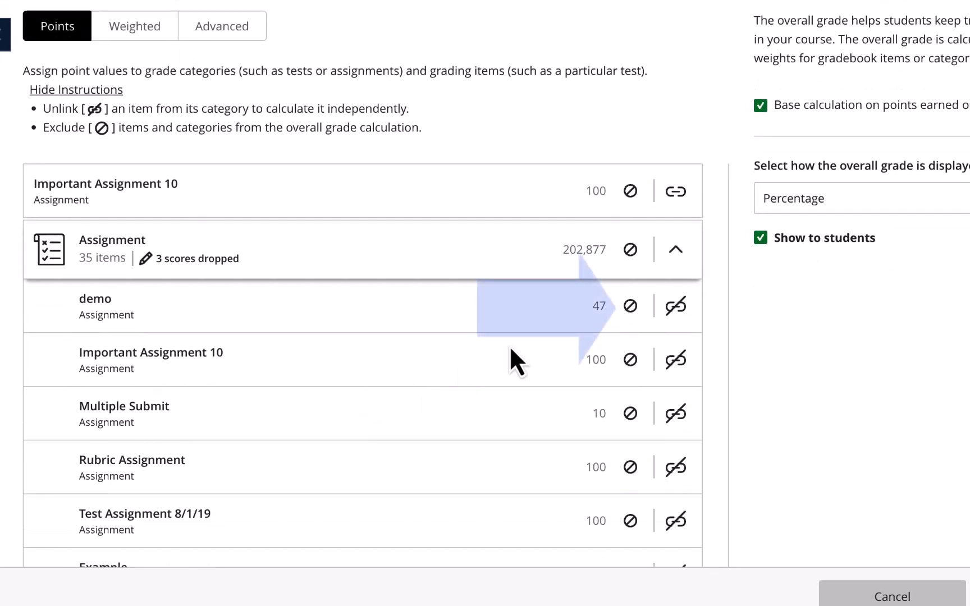
# Exclude the demo assignment from the overall grade calculation and include it again
pyautogui.click(630, 307)
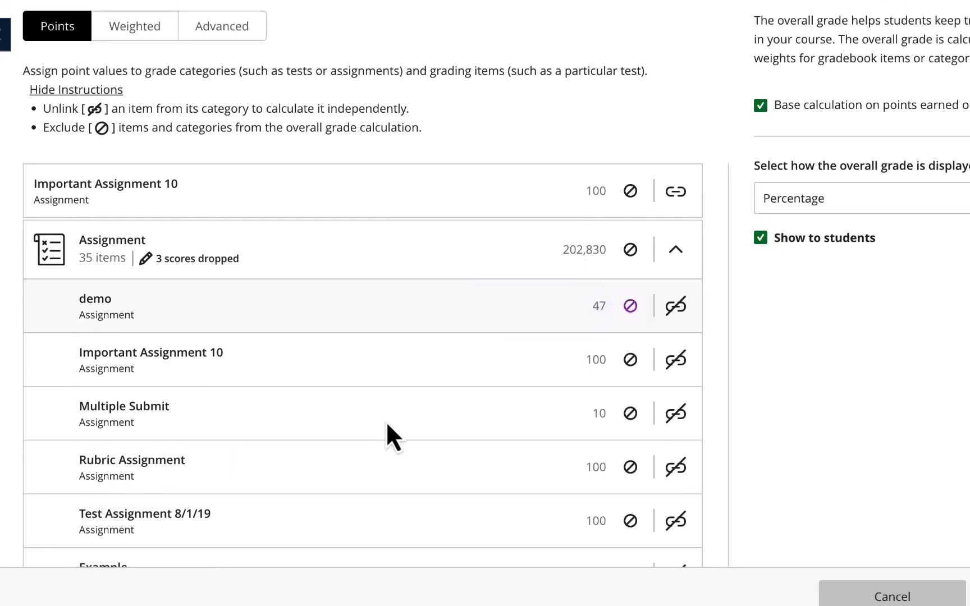
pyautogui.click(635, 308)
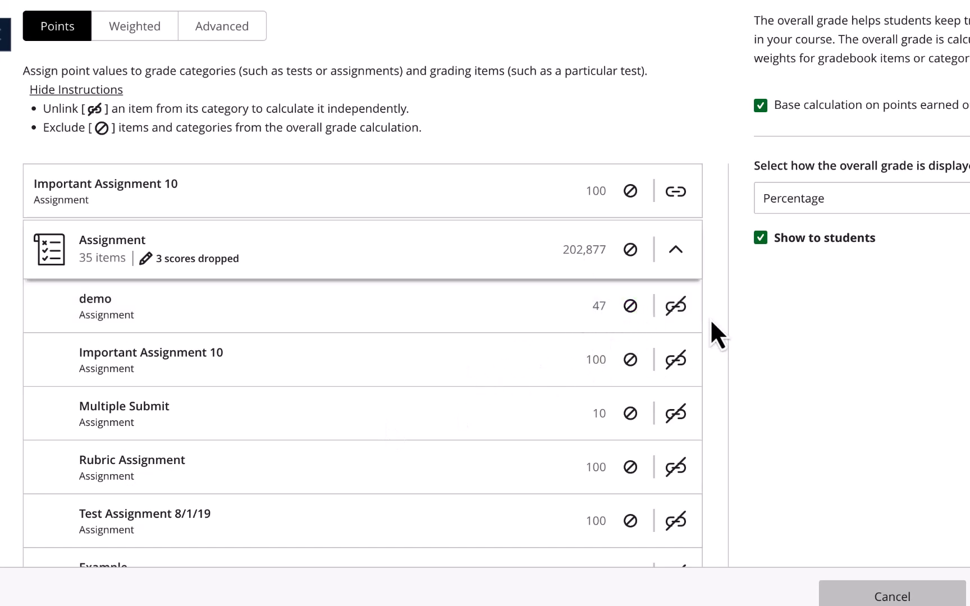
# Unlink the demo item from the Assignment category and look over the rest of the category list
pyautogui.click(677, 309)
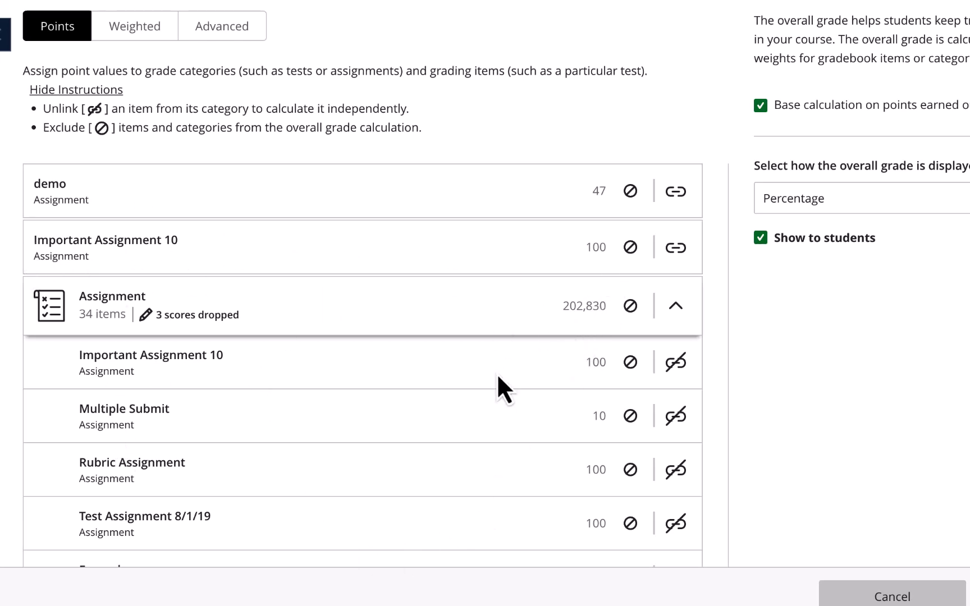
pyautogui.scroll(-5, 503, 370)
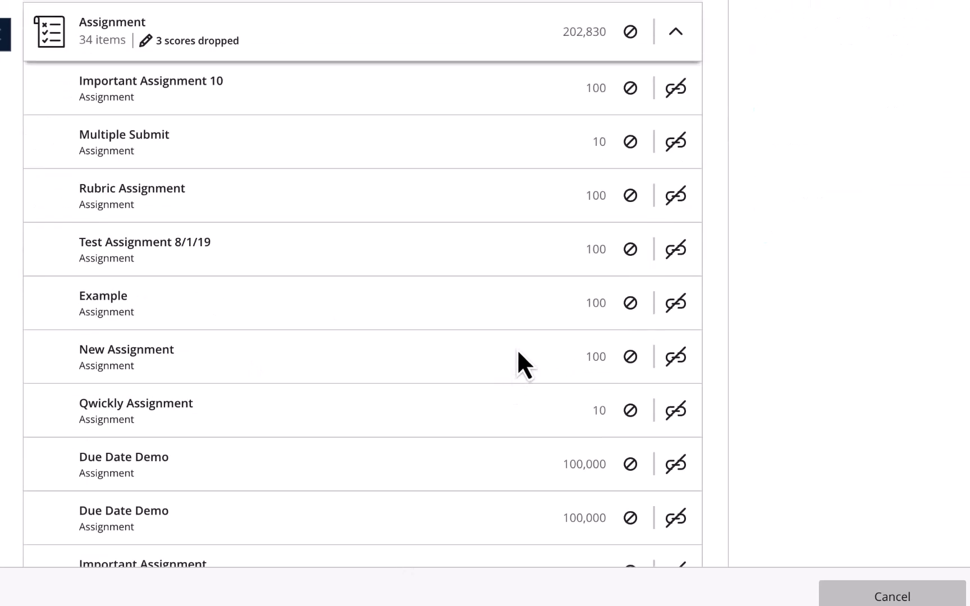
pyautogui.scroll(-15, 519, 353)
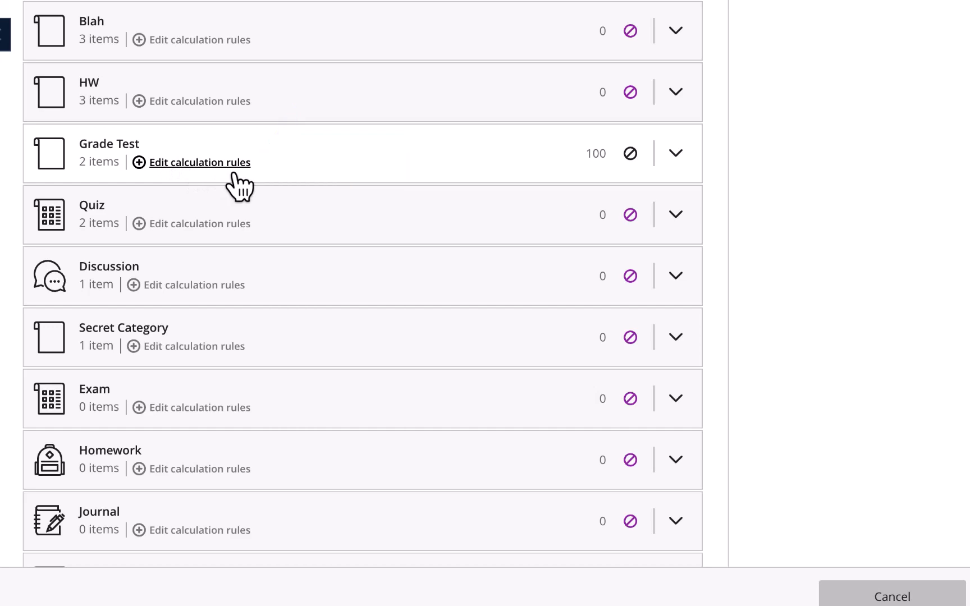
# Open the Assignment category's calculation rule, disable it and enable it again
pyautogui.scroll(20, 236, 180)
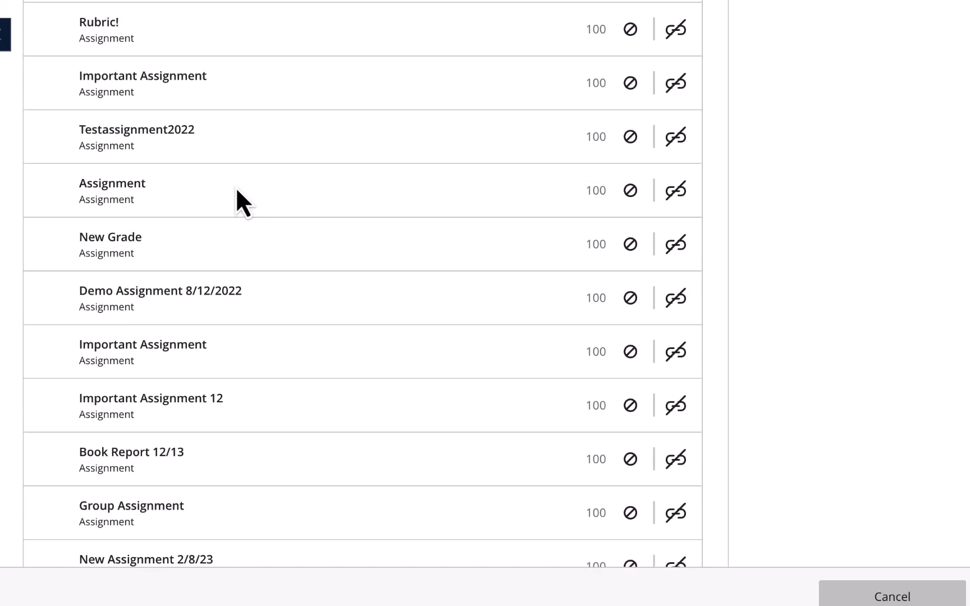
pyautogui.scroll(10, 225, 208)
pyautogui.scroll(-6, 184, 269)
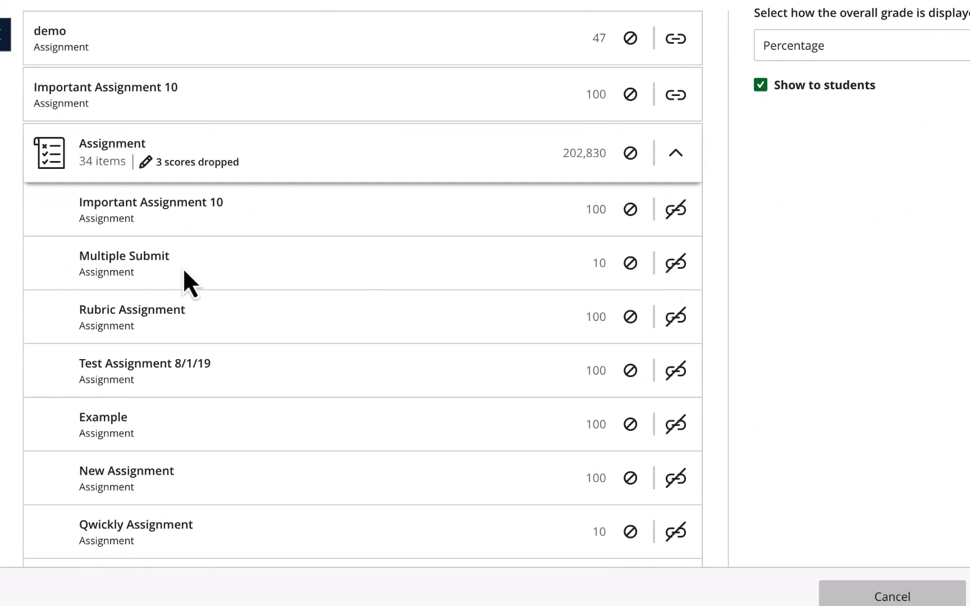
pyautogui.click(175, 168)
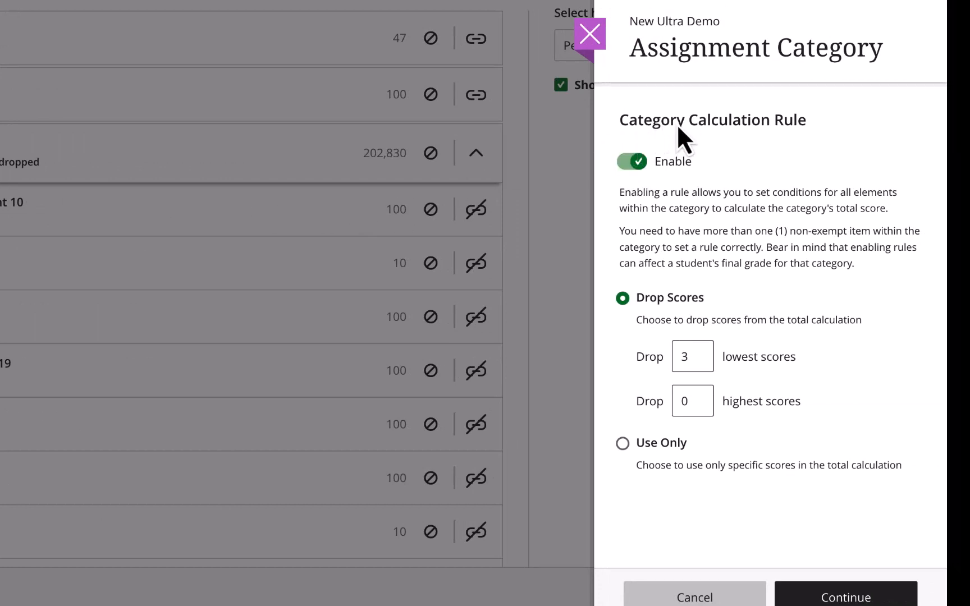
pyautogui.click(634, 162)
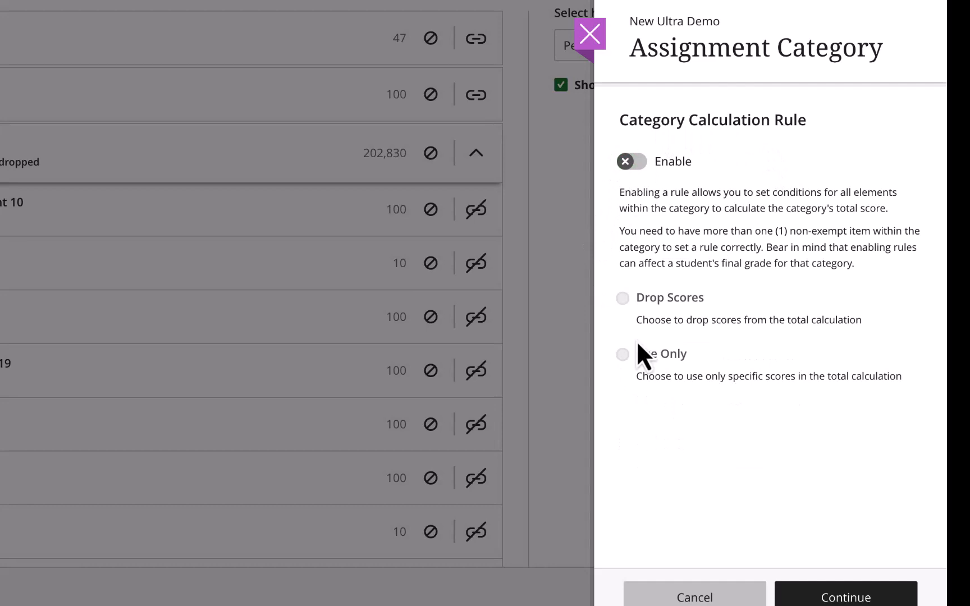
pyautogui.click(640, 162)
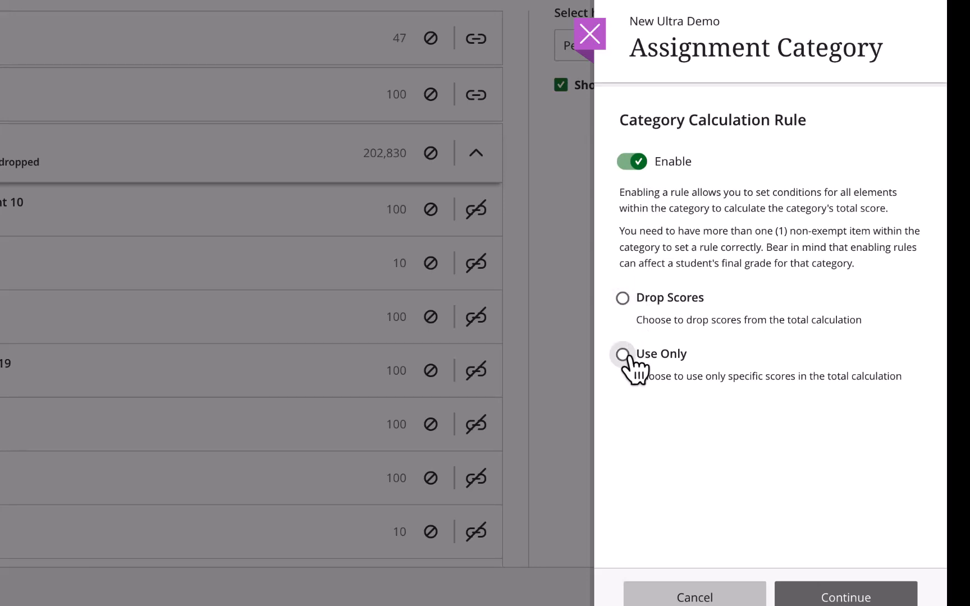
# Set the Assignment category rule to Drop Scores with the 3 lowest scores dropped
pyautogui.click(623, 298)
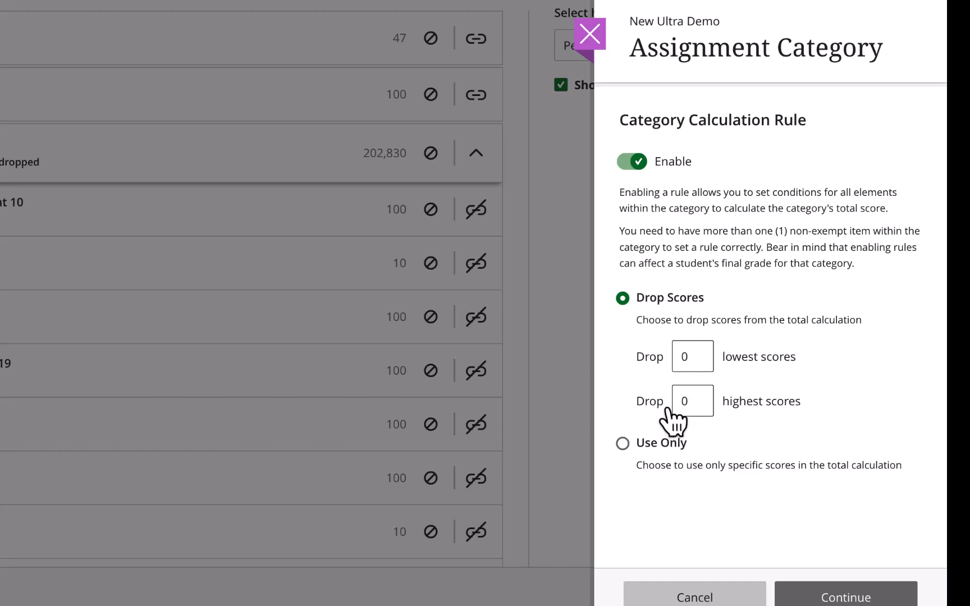
pyautogui.doubleClick(686, 354)
pyautogui.write('3')
pyautogui.click(816, 270)
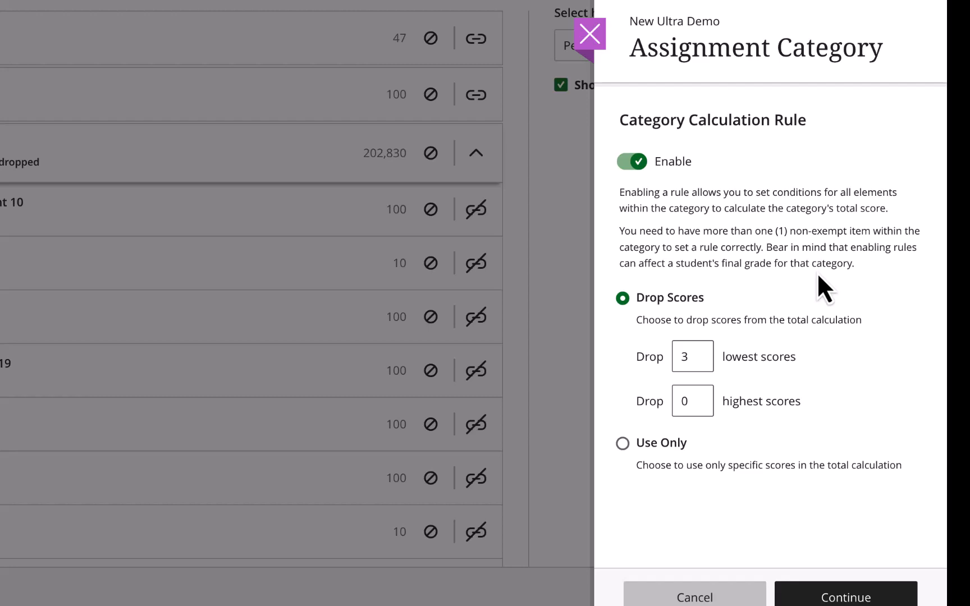
# View the Use Only options, switch the rule back to Drop Scores with 3 lowest scores dropped, and apply it
pyautogui.click(624, 447)
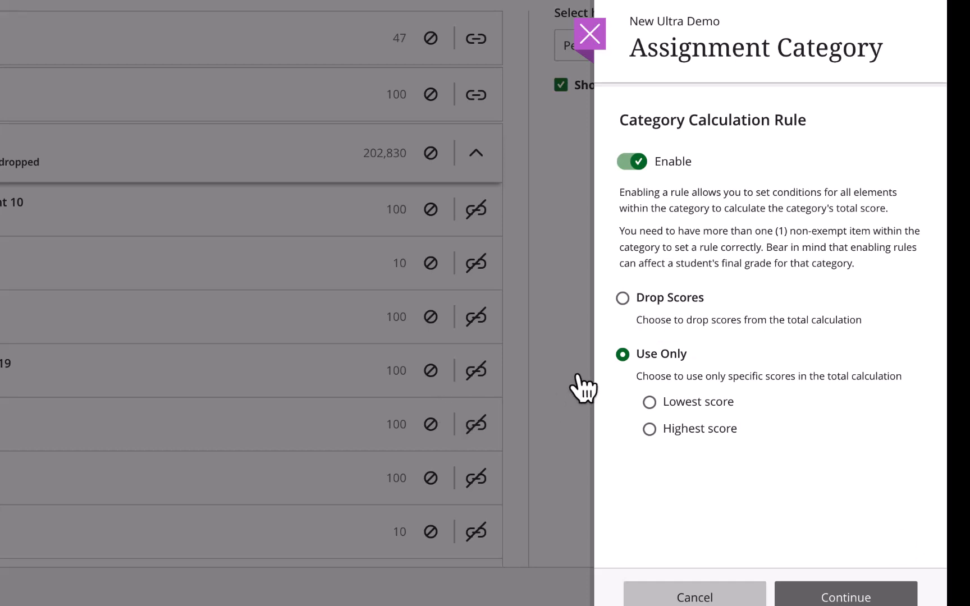
pyautogui.click(622, 298)
pyautogui.doubleClick(696, 357)
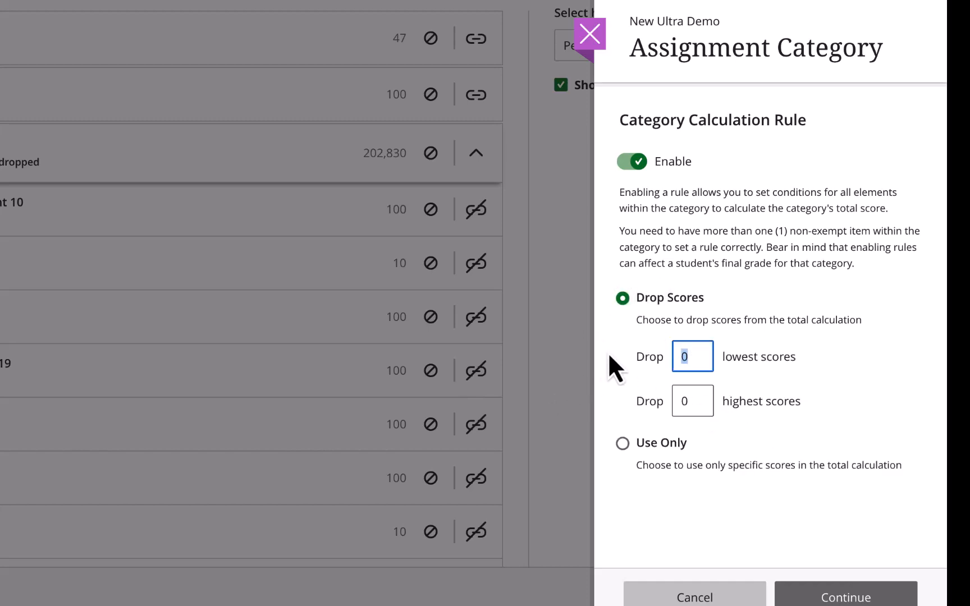
pyautogui.write('3')
pyautogui.click(862, 597)
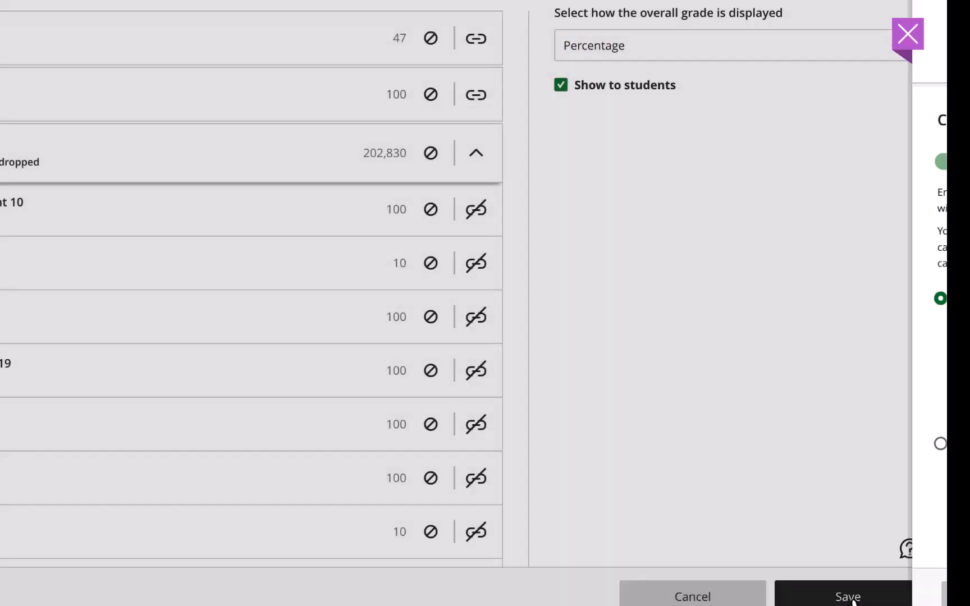
# Switch the overall grade's calculation type to Weighted
pyautogui.scroll(6, 653, 298)
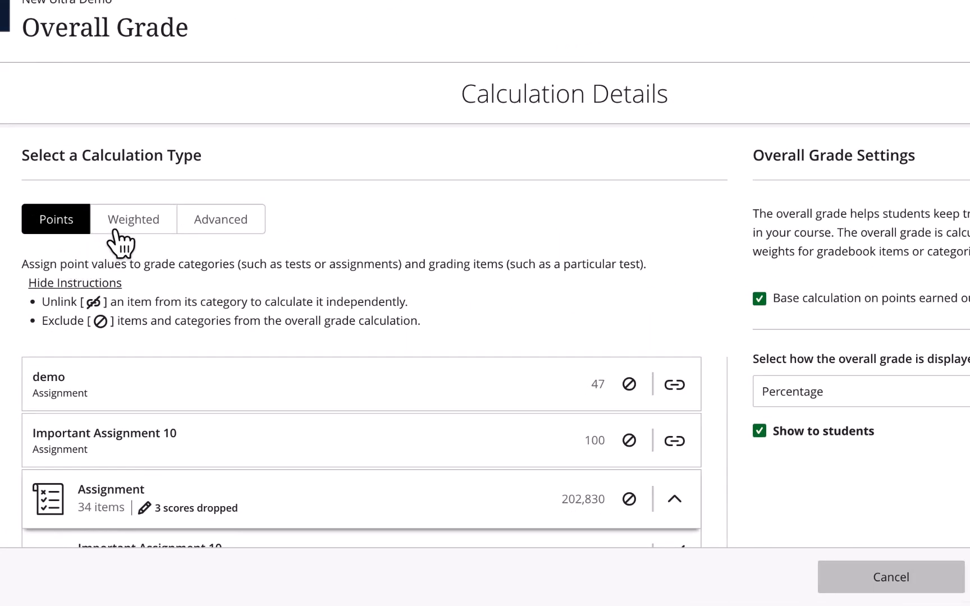
pyautogui.click(115, 232)
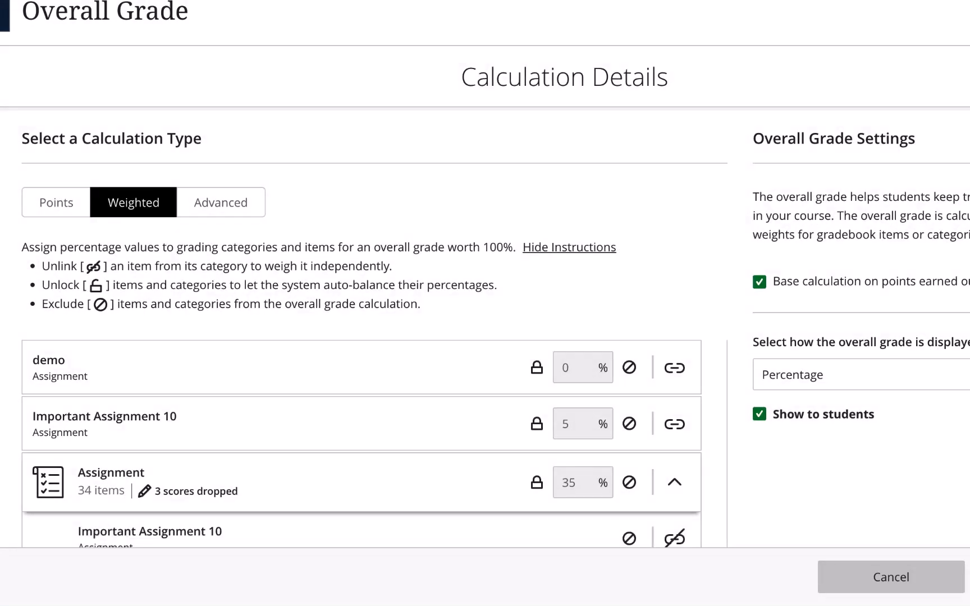